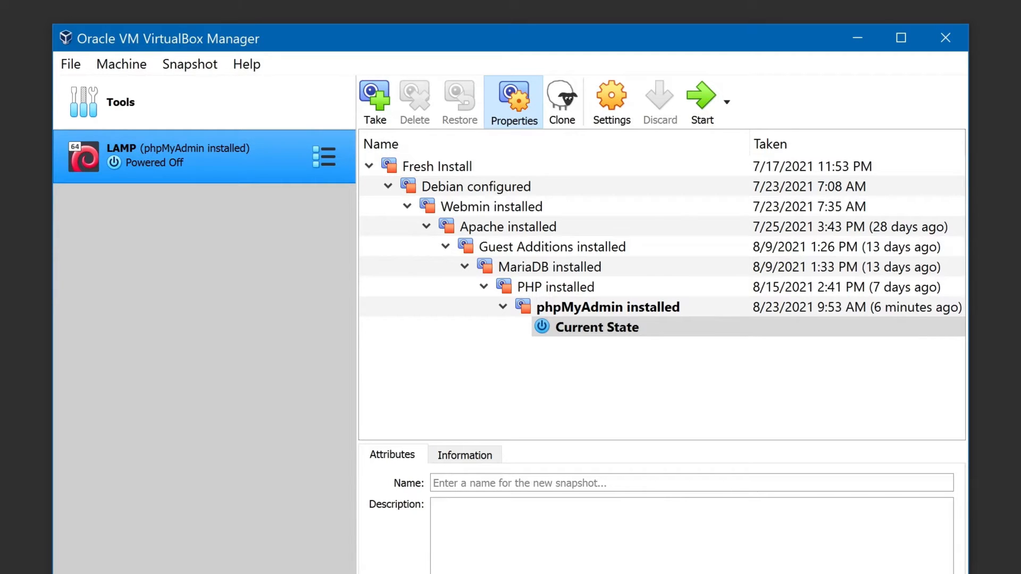
- Open the machine details view and rename the virtual machine to LAMP SETUP
left_click(333, 155)
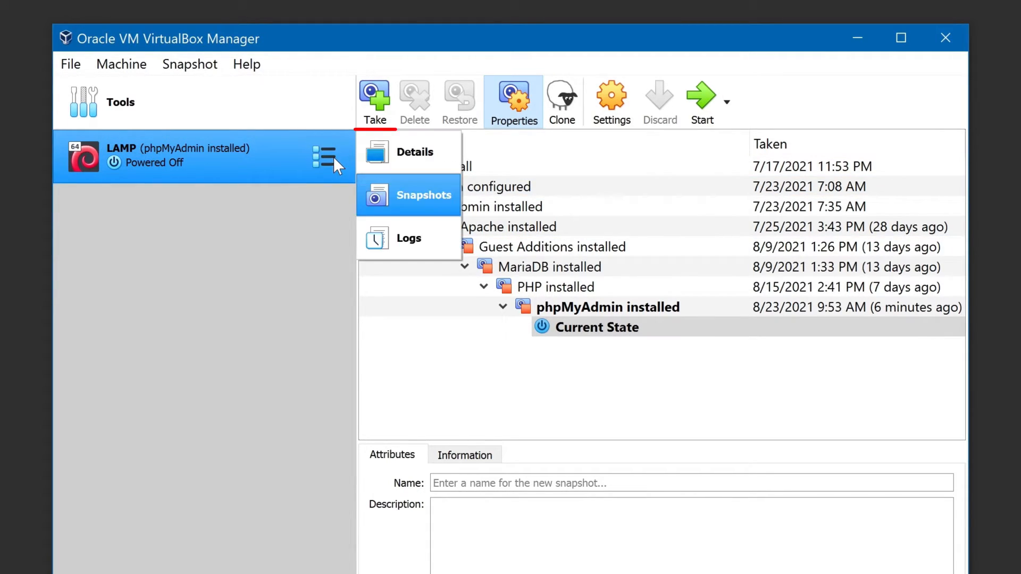
left_click(451, 151)
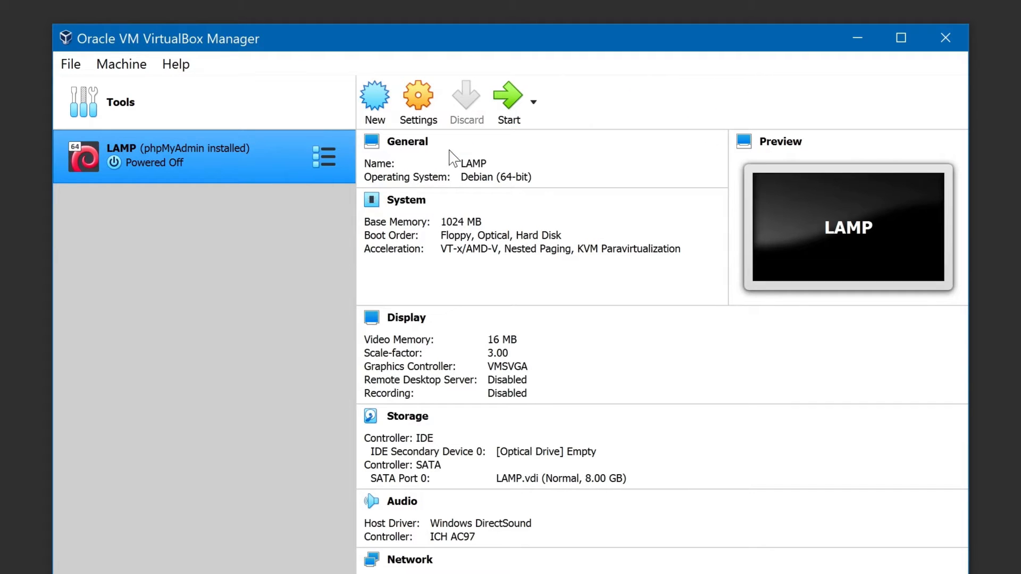
left_click(409, 144)
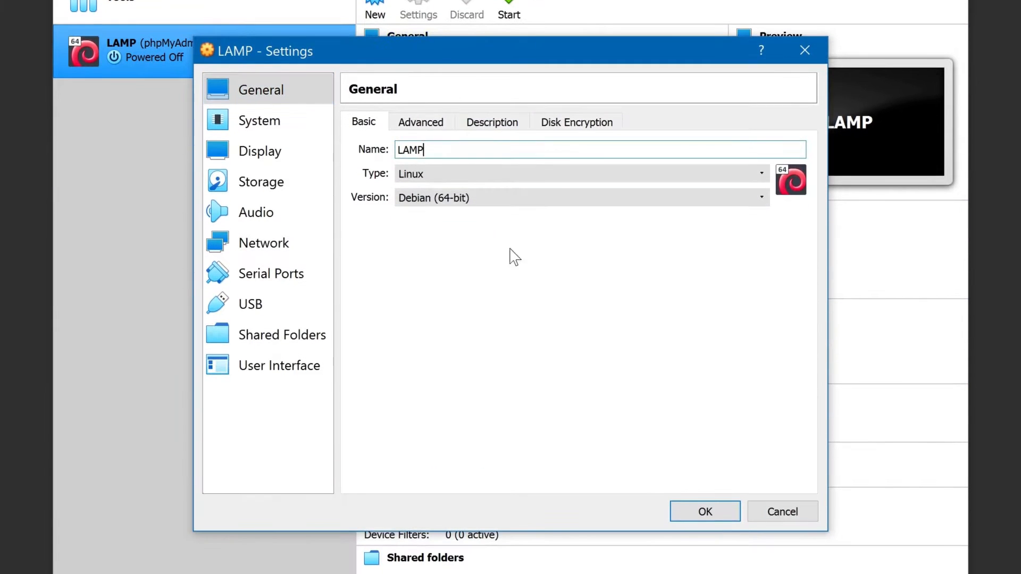
type("SETUP")
left_click(704, 511)
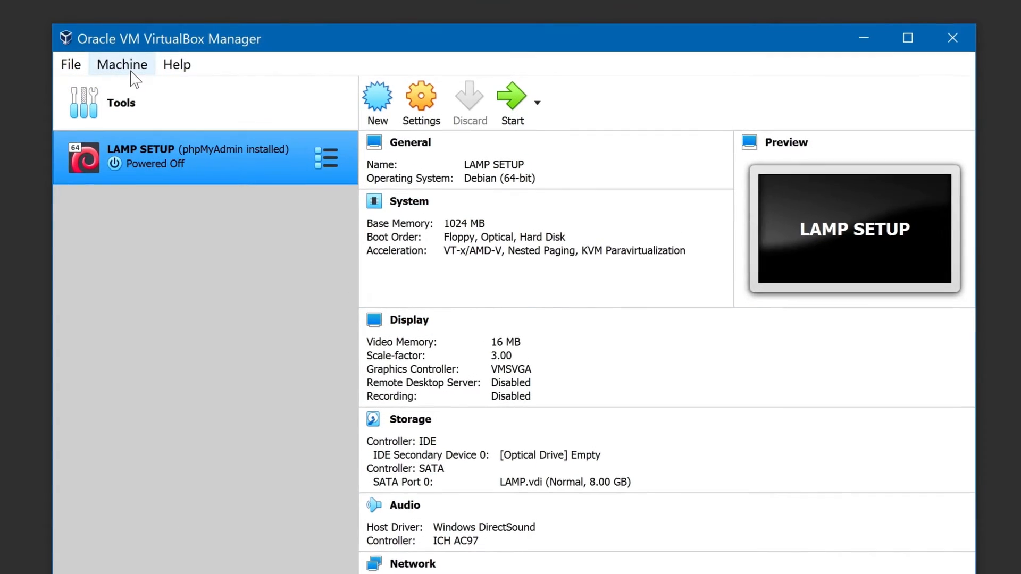
- Start cloning the machine and name the clone LAMP
left_click(127, 49)
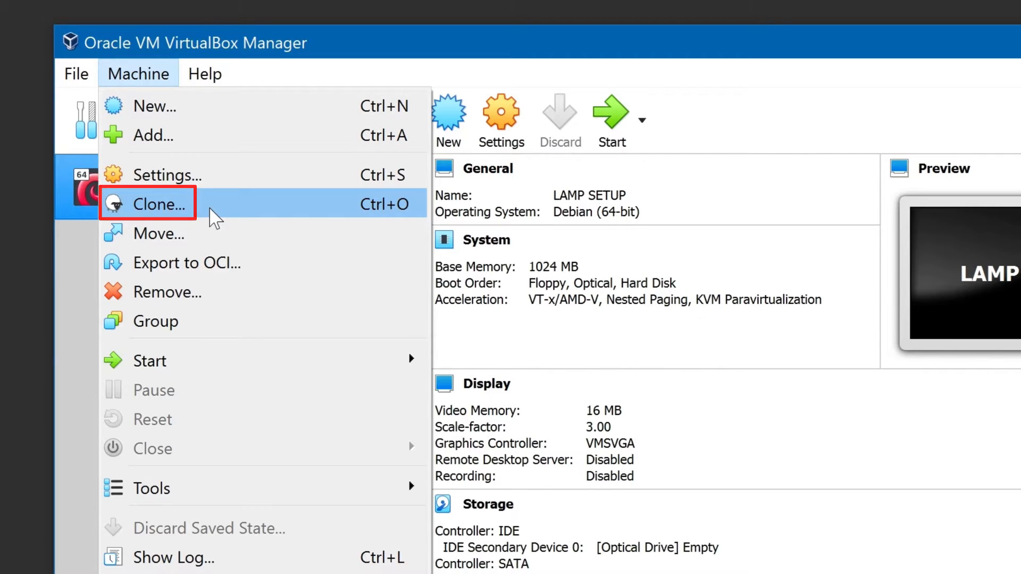
left_click(208, 210)
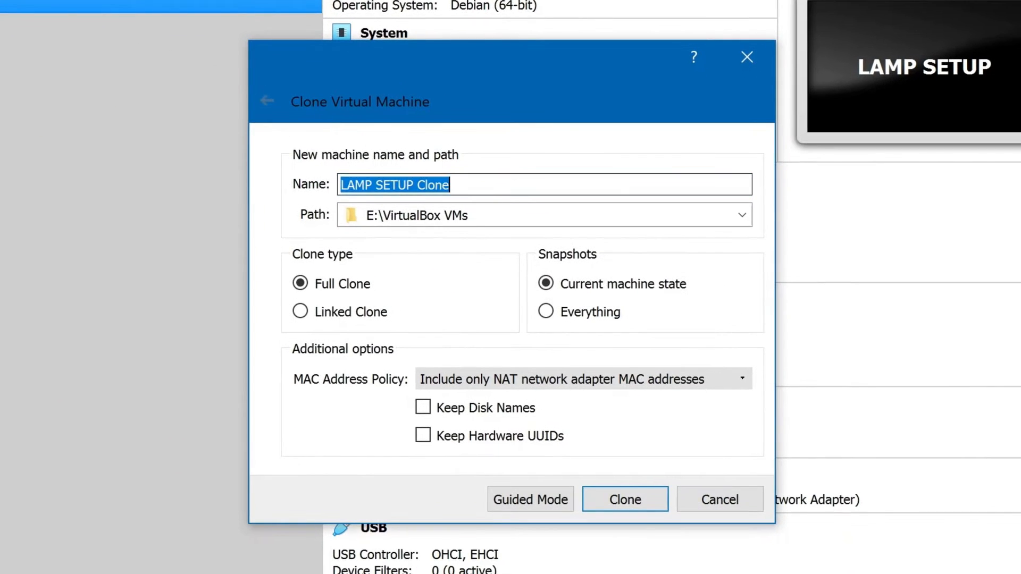
key("End")
key("BackSpace")
key("BackSpace")
key("BackSpace")
key("BackSpace")
key("BackSpace")
key("BackSpace")
key("BackSpace")
key("BackSpace")
key("BackSpace")
key("BackSpace")
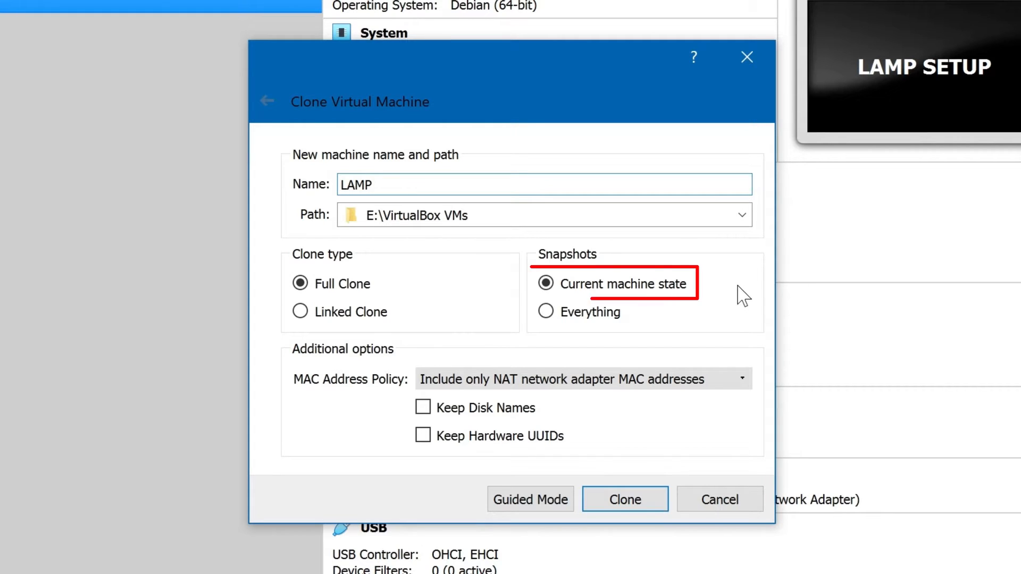
- Set the MAC address policy to generate new MAC addresses for all network adapters and create the clone
left_click(723, 380)
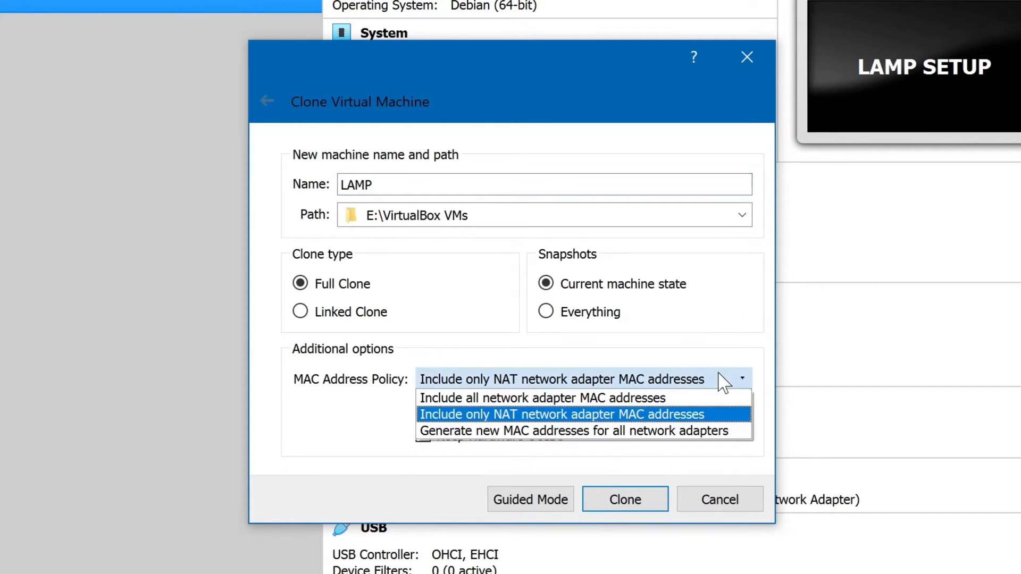
left_click(728, 431)
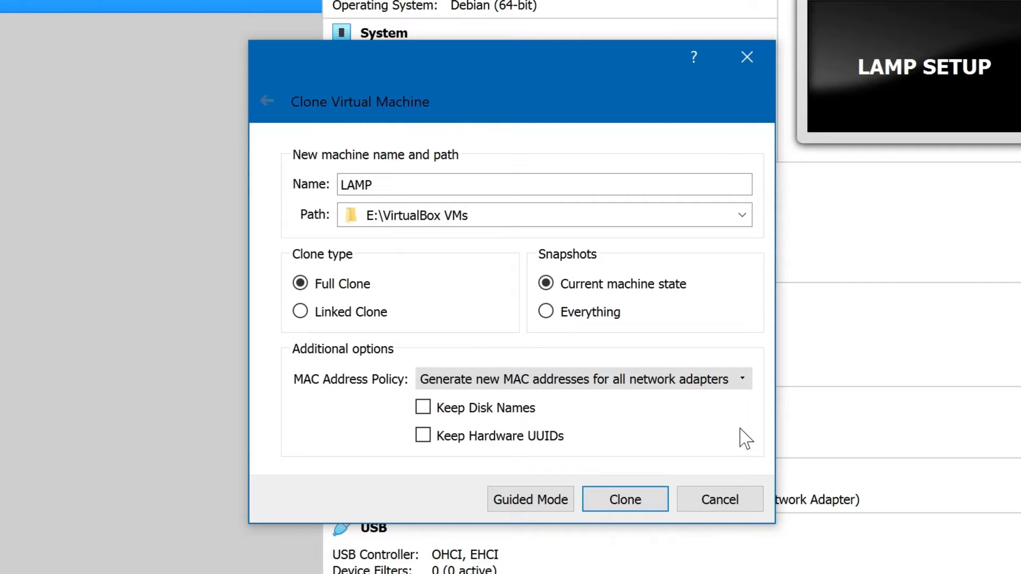
left_click(644, 502)
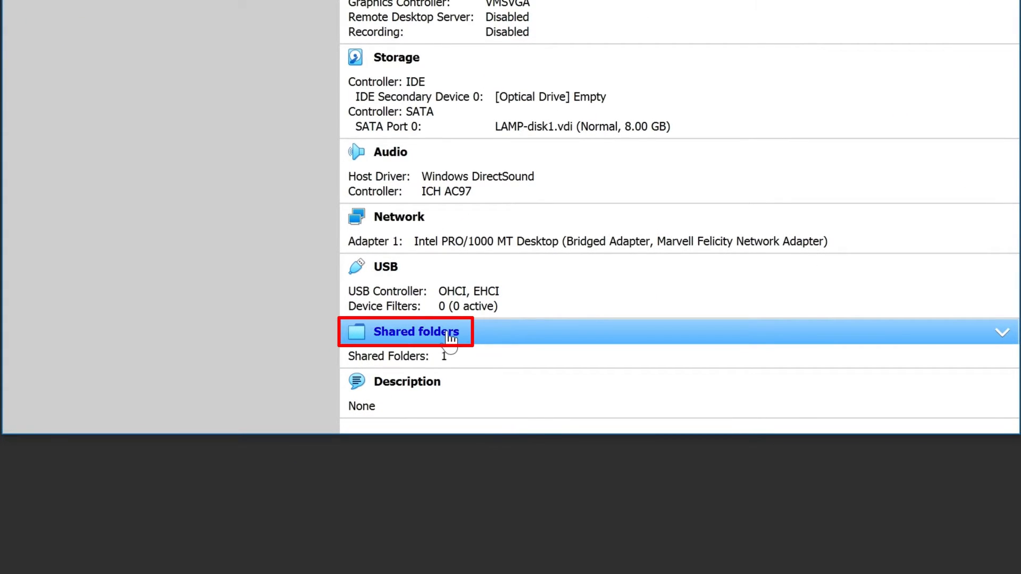
- Edit the clone's shared folder and change its folder path to e:\www-demo
left_click(449, 333)
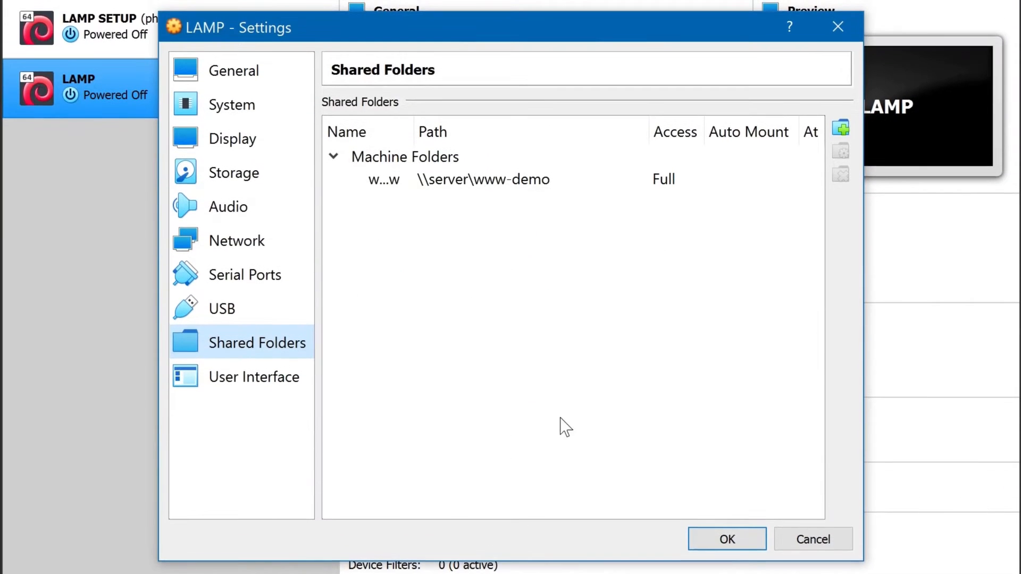
left_click(523, 179)
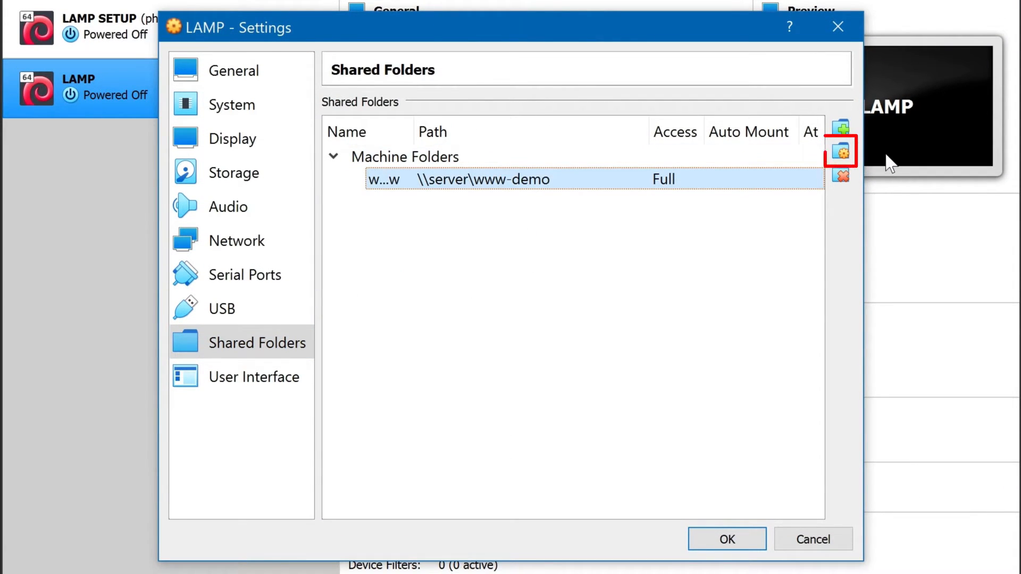
left_click(848, 153)
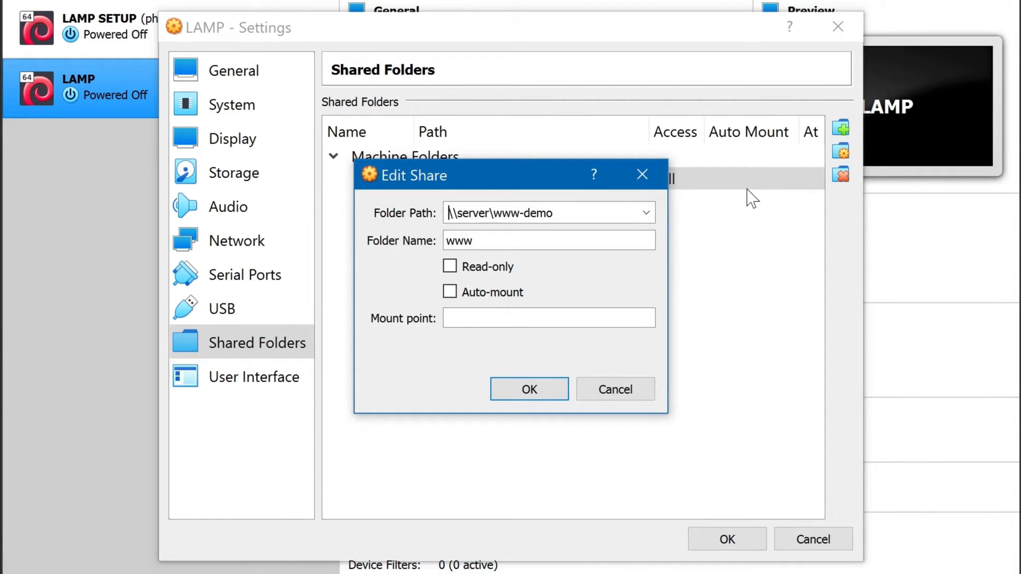
key("Delete")
key("Delete")
key("Delete")
key("Delete")
key("Delete")
key("Delete")
key("Delete")
key("Delete")
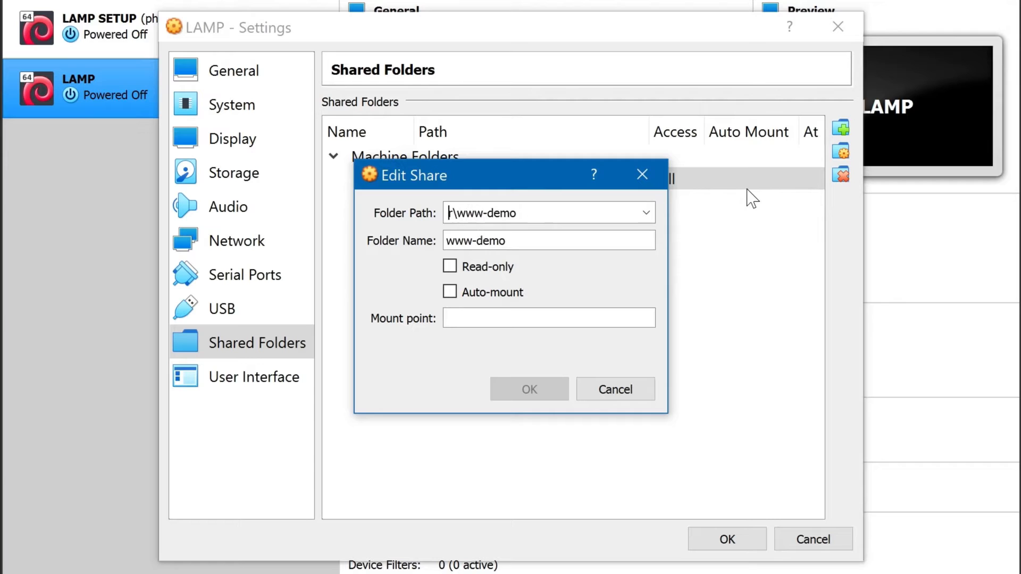
type("e:")
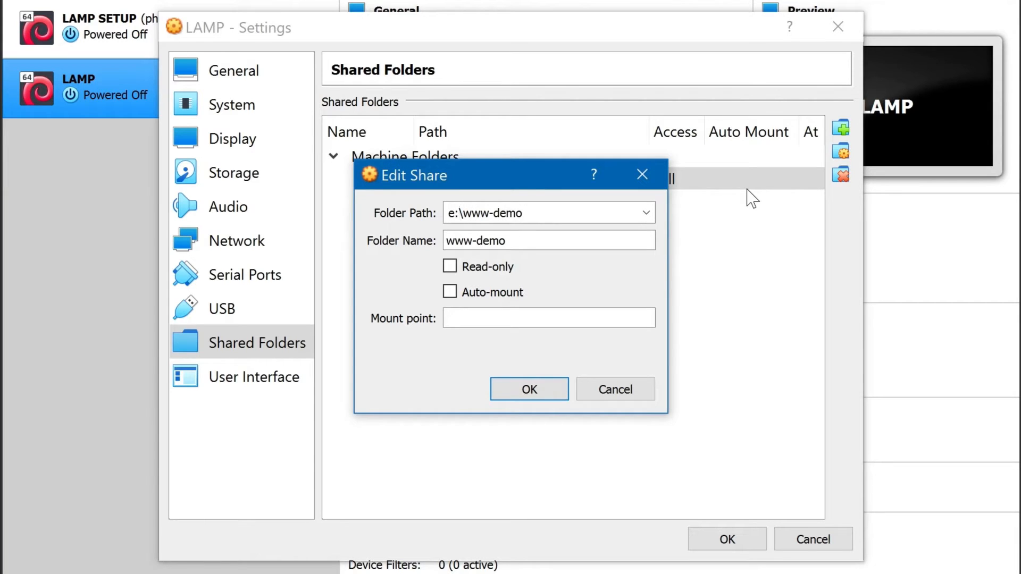
- Set the shared folder's name to www and apply the settings
key("Tab")
key("End")
key("BackSpace")
key("BackSpace")
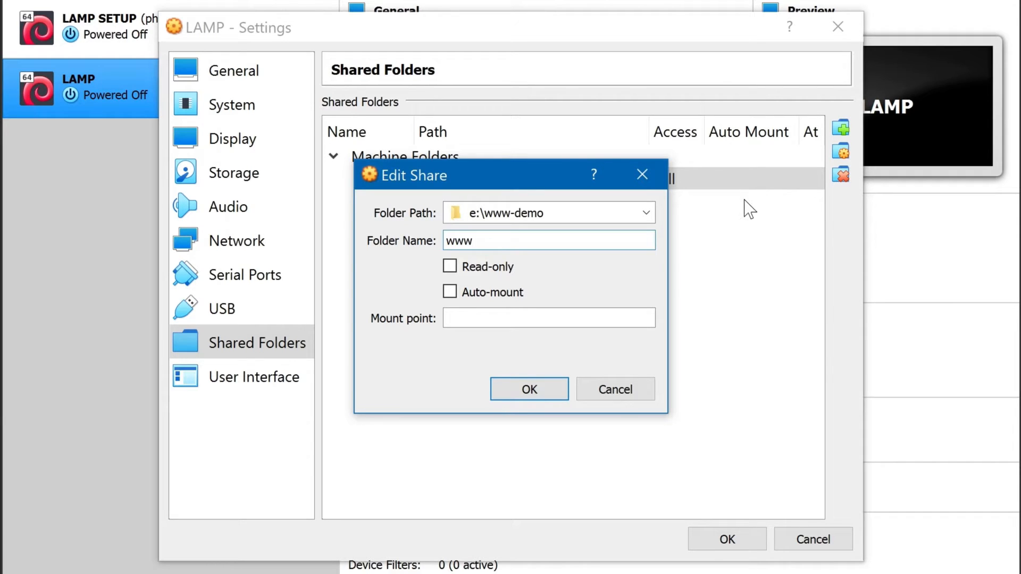
left_click(551, 401)
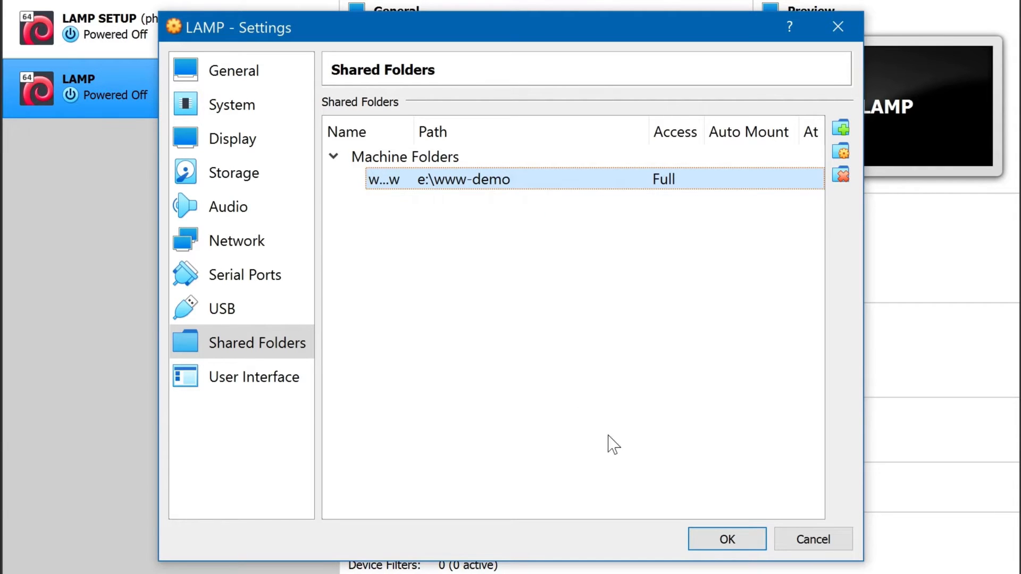
left_click(723, 540)
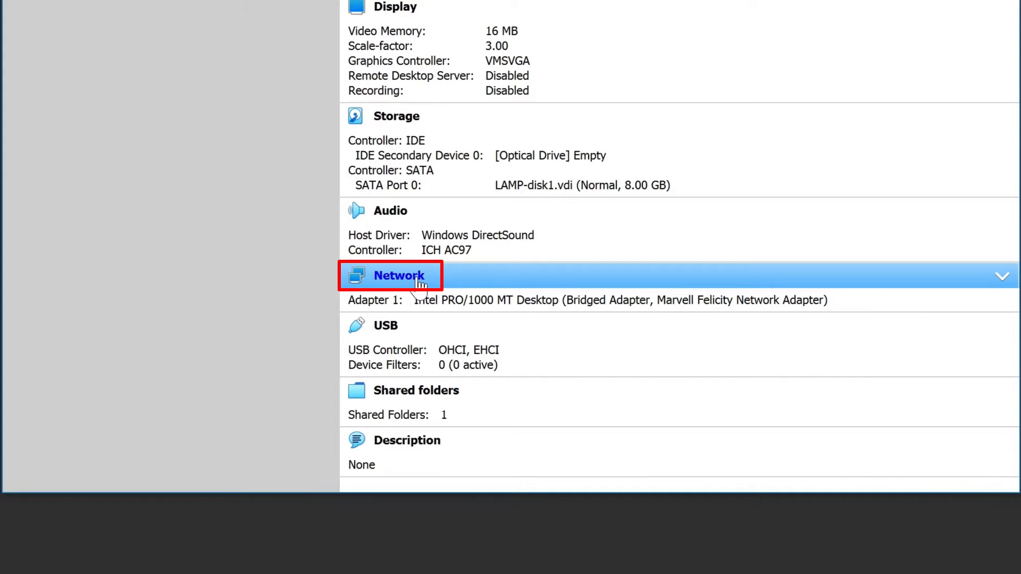
- Bridge the network adapter to Intel(R) Ethernet Connection (7) I219-V and apply
left_click(420, 283)
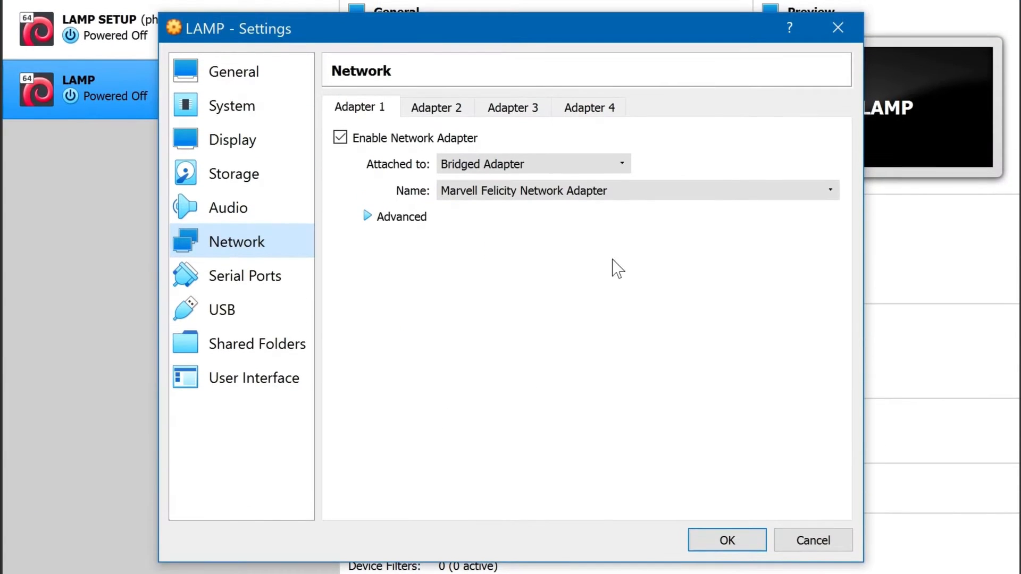
left_click(709, 191)
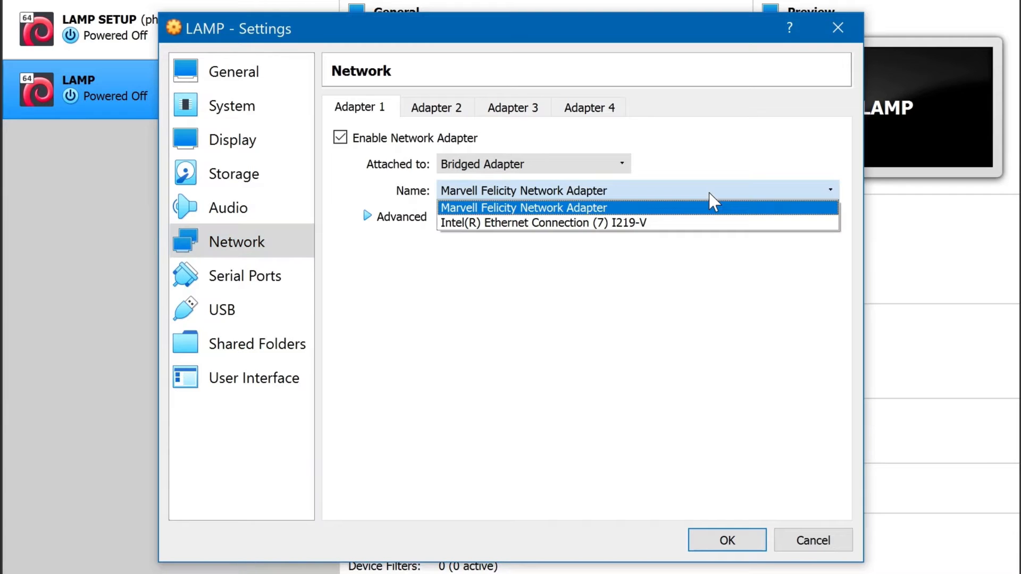
left_click(718, 223)
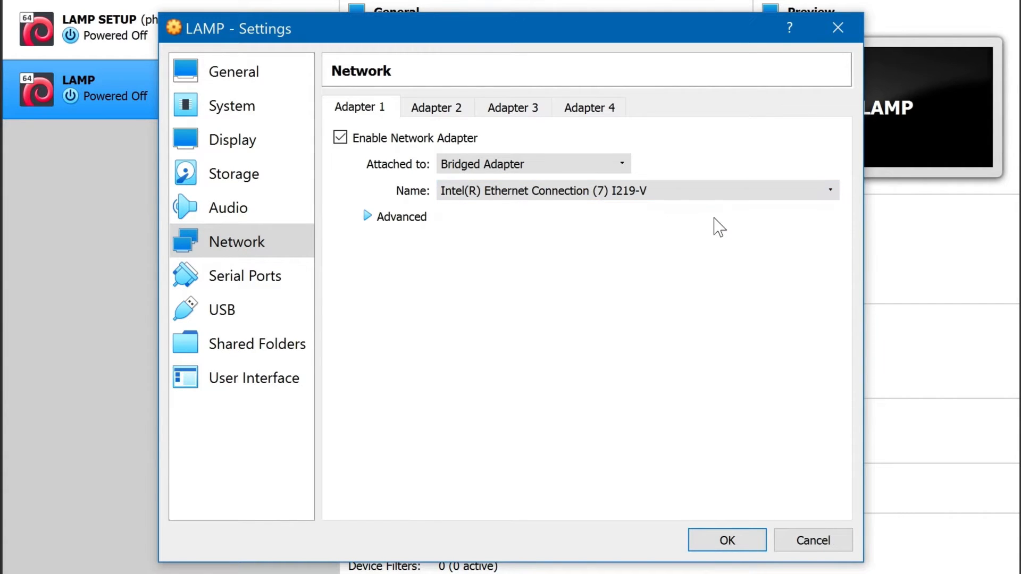
left_click(728, 540)
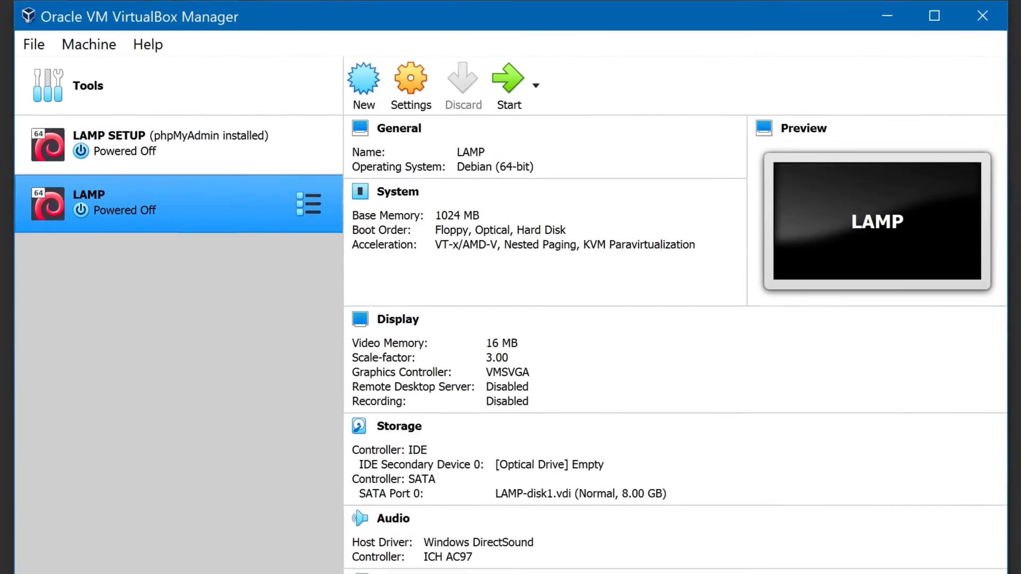
- Set the clone's base memory to 2048 MB
left_click(406, 201)
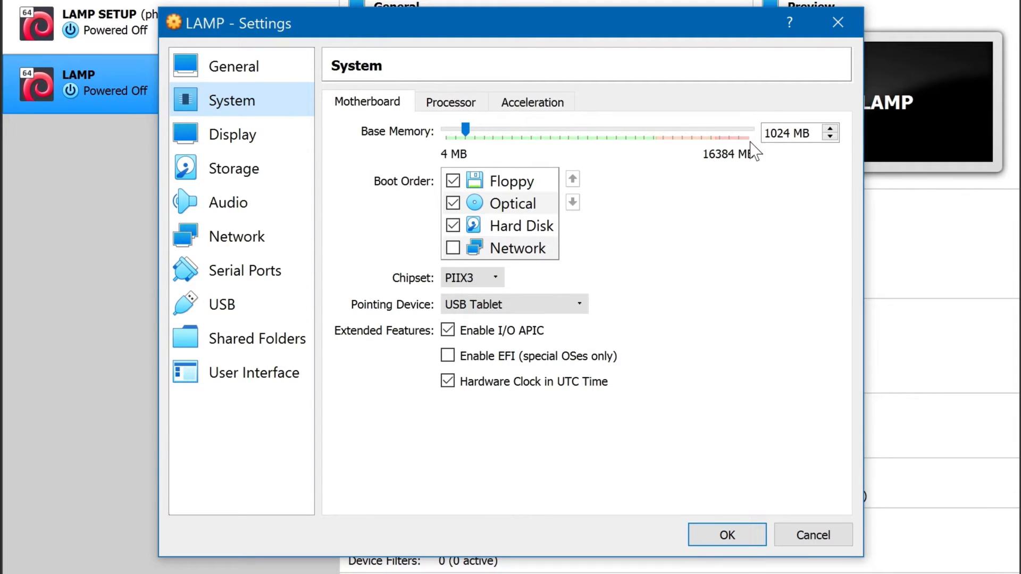
double_click(777, 133)
type("2048")
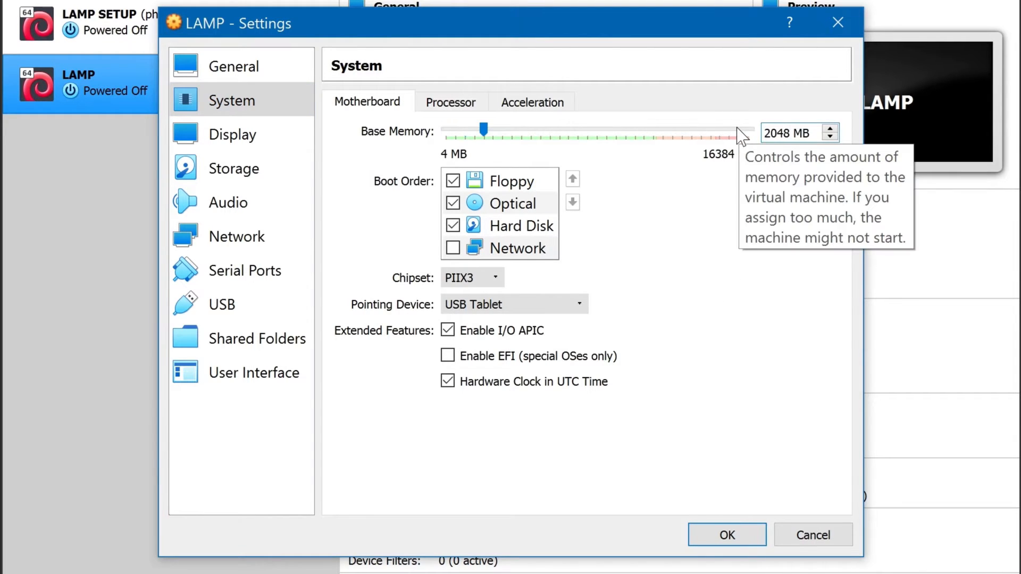
- Set the processor count to 2 and apply the system settings
left_click(469, 104)
left_click(800, 133)
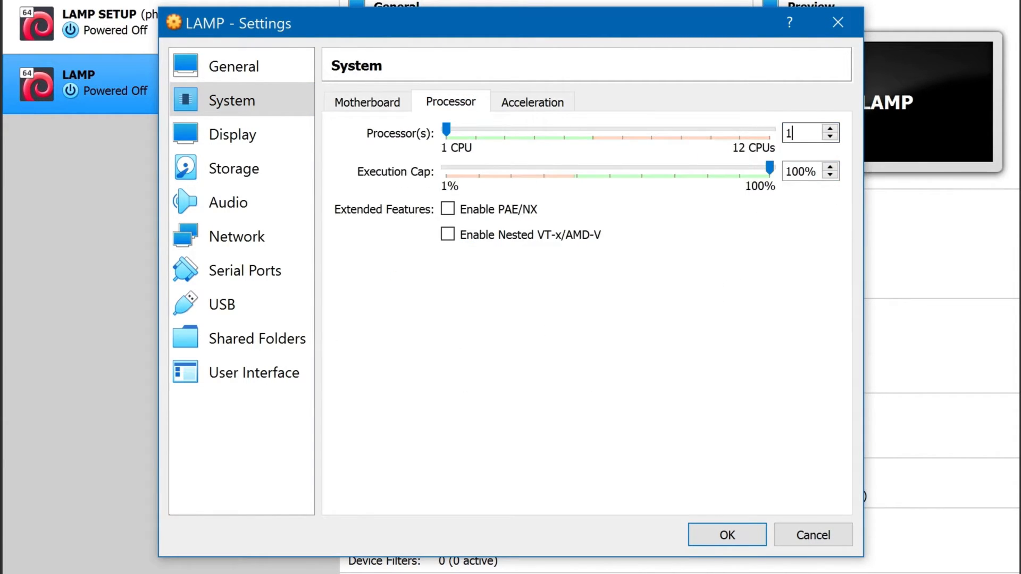
key("BackSpace")
type("2")
left_click(739, 534)
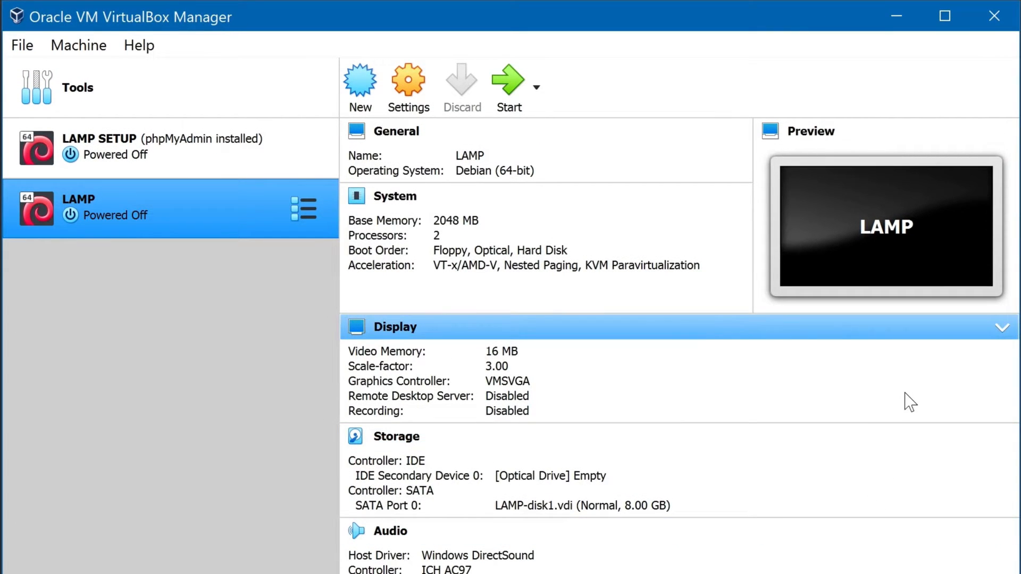
- Switch to the snapshots view and take a snapshot named Stable
left_click(318, 215)
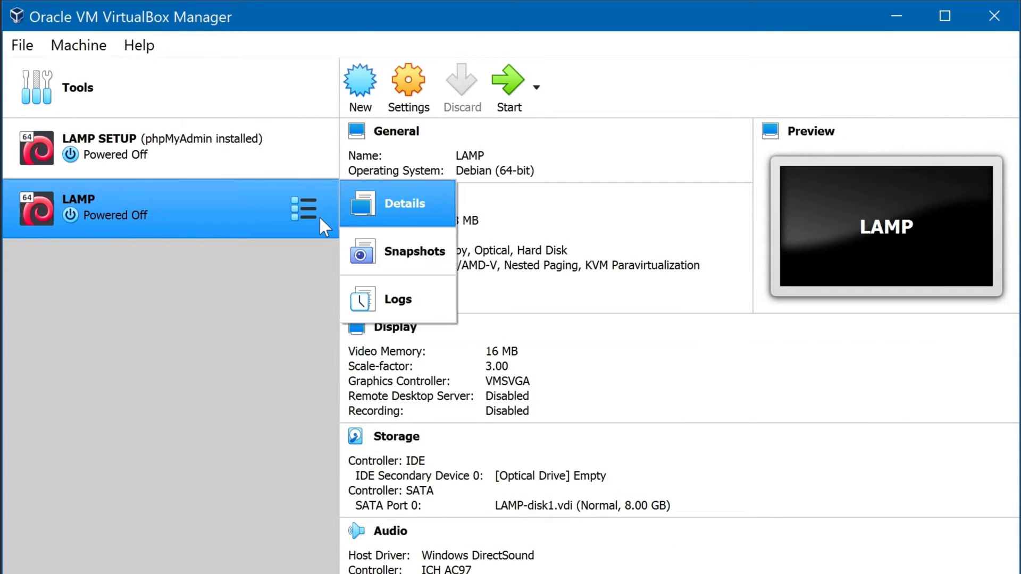
left_click(415, 256)
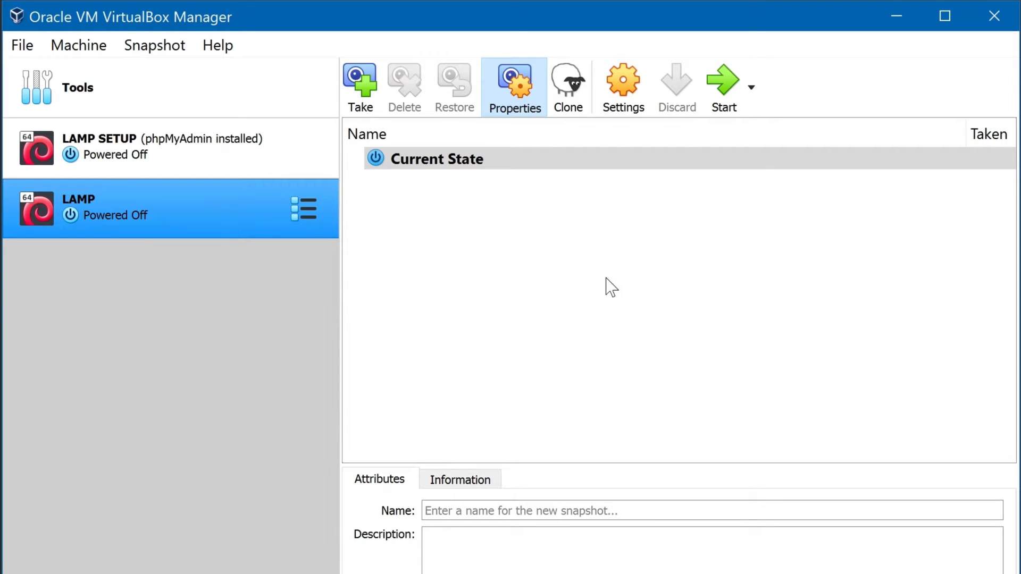
left_click(361, 82)
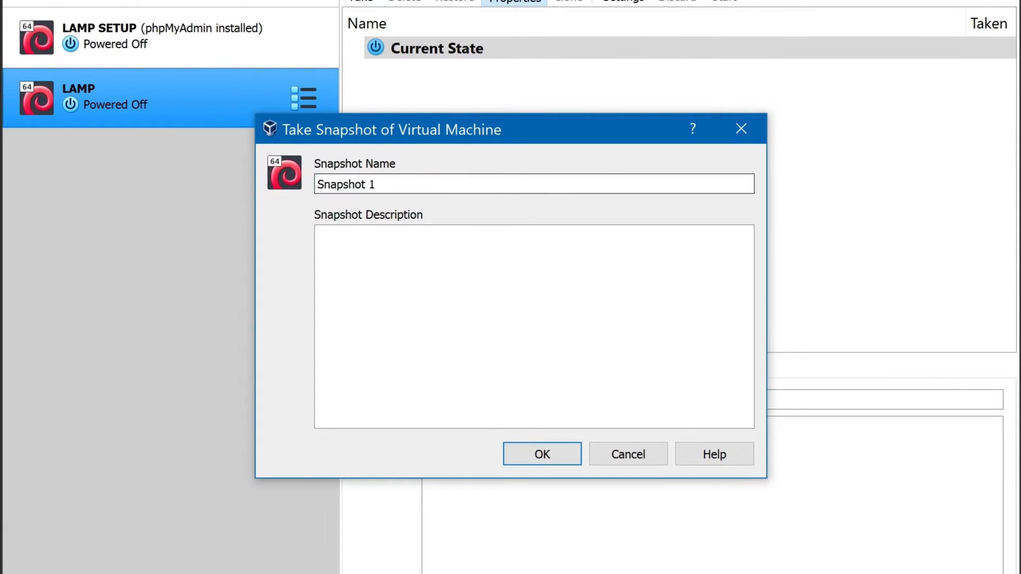
type("Stable")
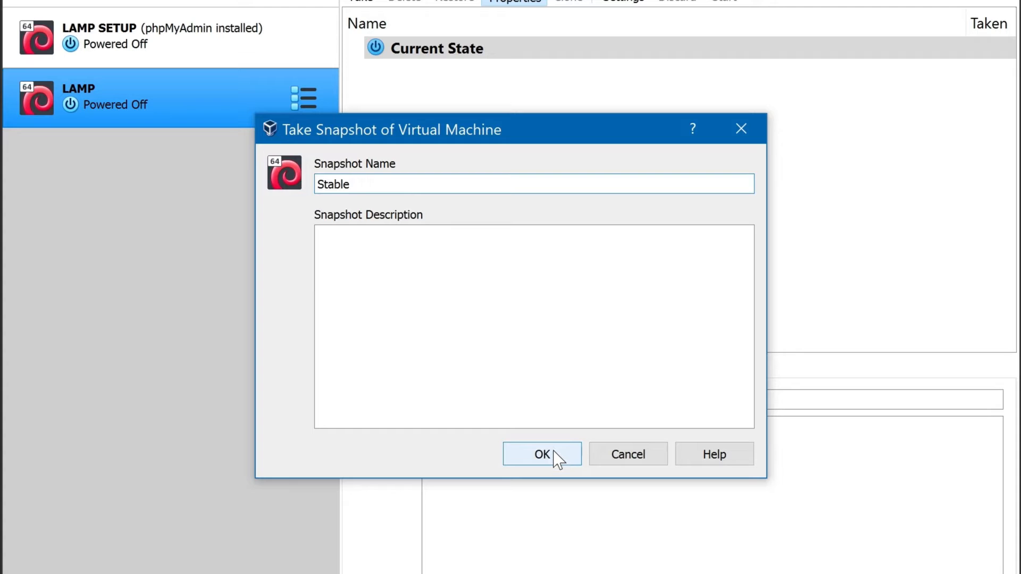
left_click(557, 458)
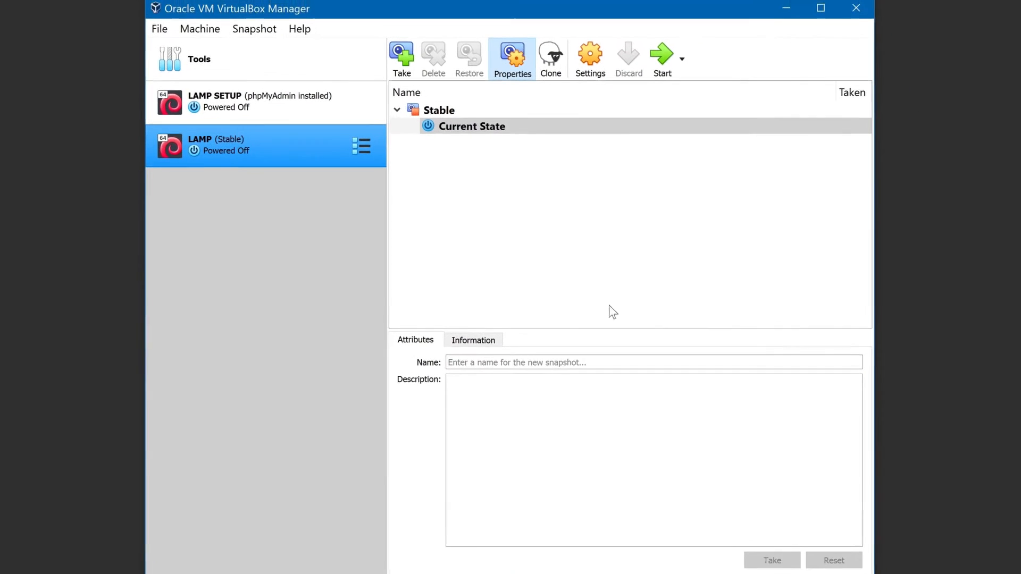
- Start the LAMP virtual machine
left_click(659, 61)
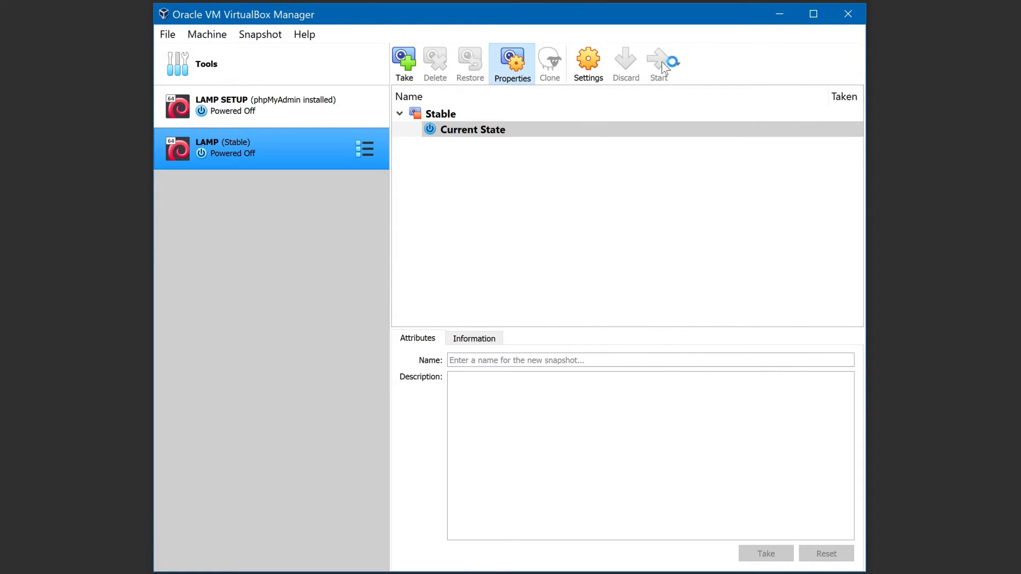
left_click(778, 15)
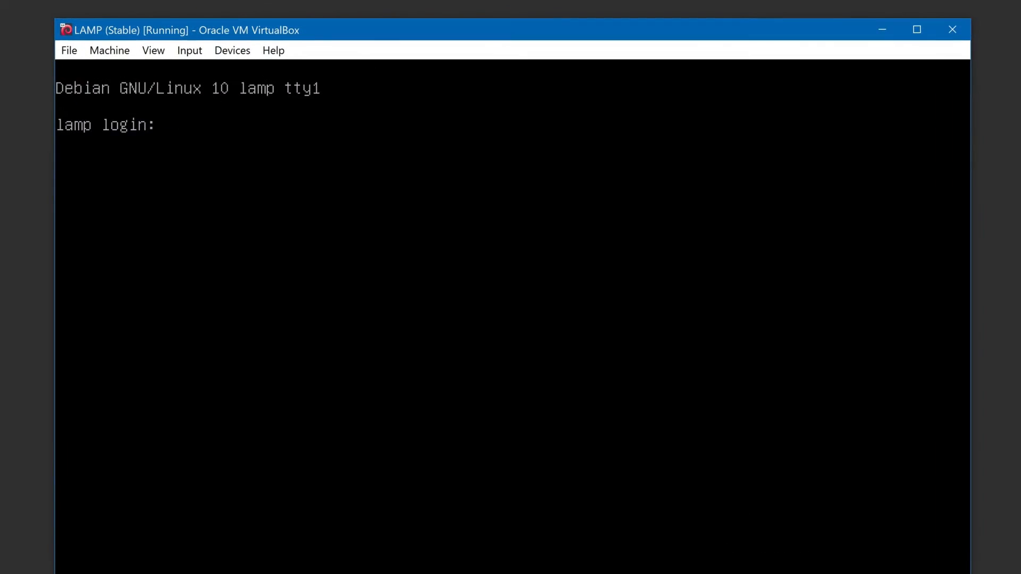
- Log in to the VM console with the user name and account password
type("william")
key("Return")
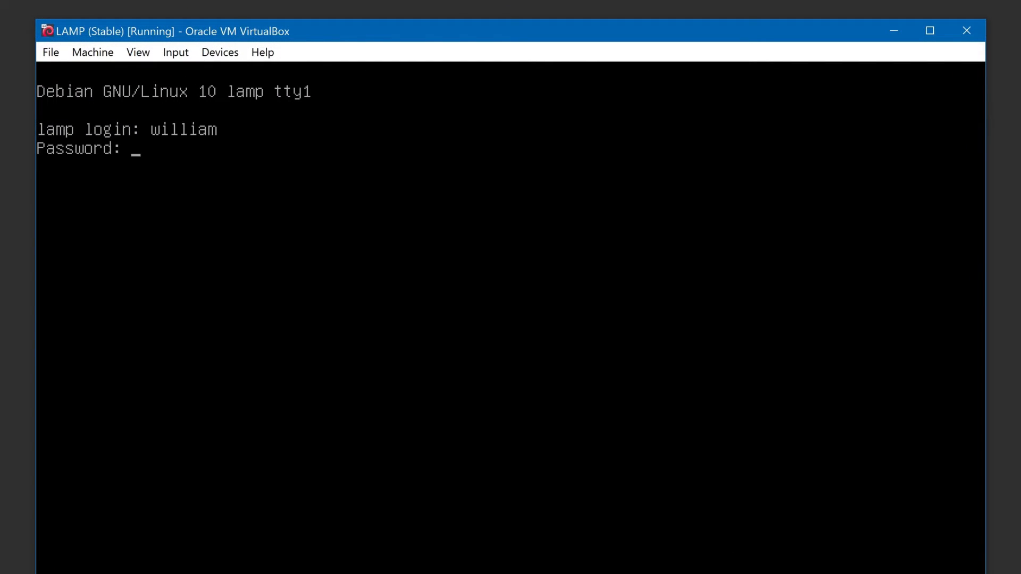
key("Return")
- Open /etc/network/interfaces in nano with sudo, entering the account password when asked
type("sudo nano /")
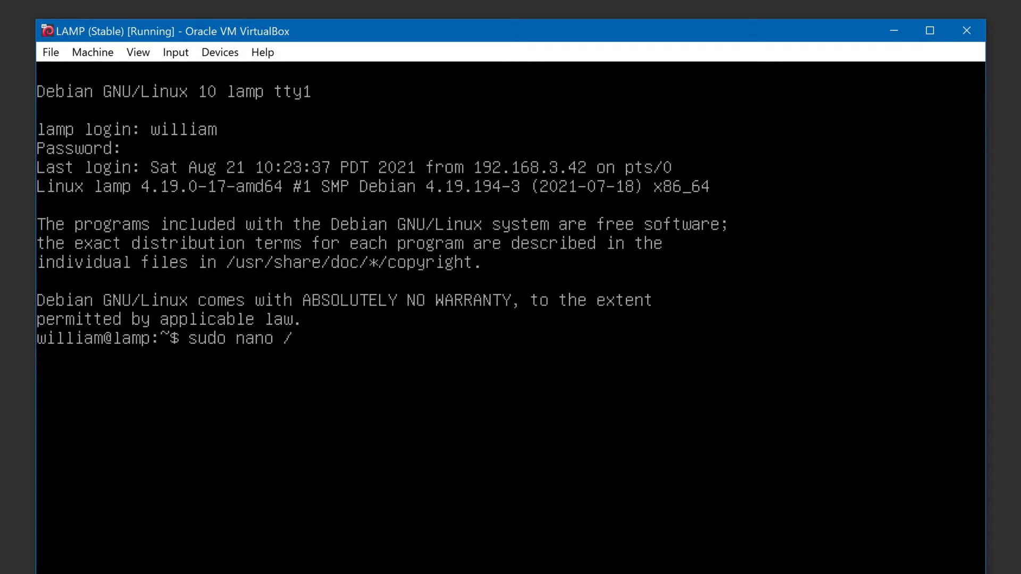
type("etc/network/inter")
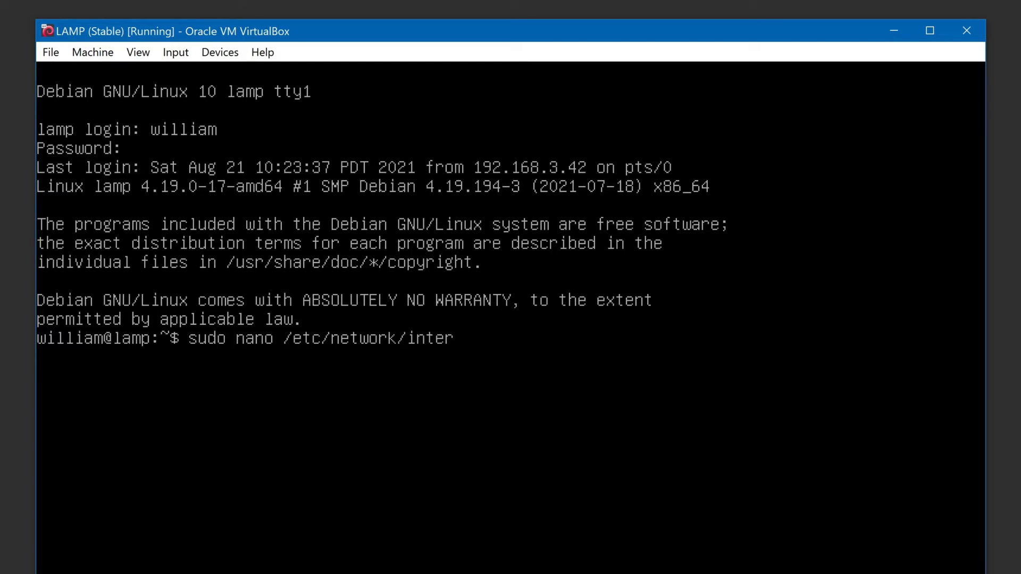
type("faces")
key("Return")
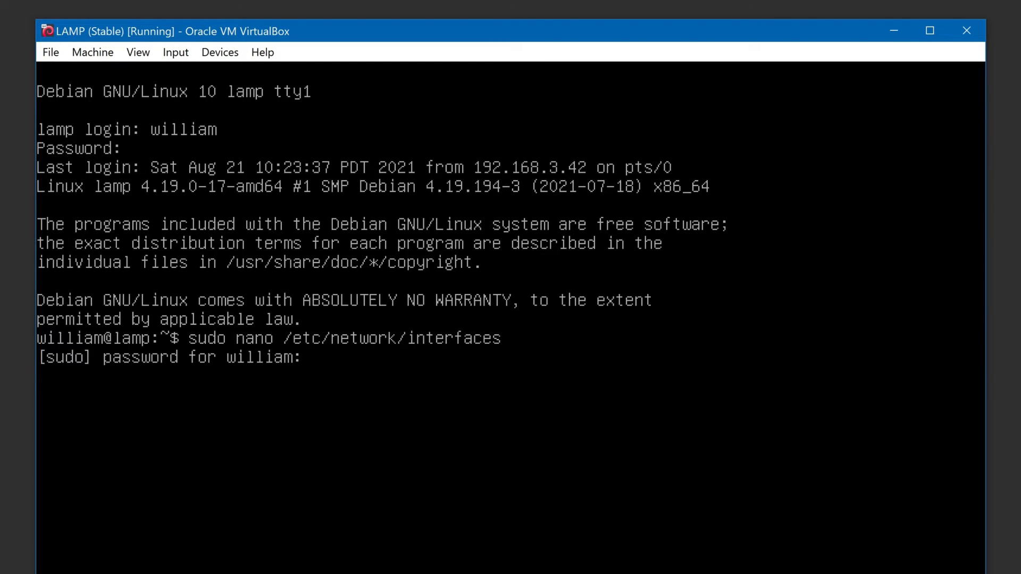
key("Return")
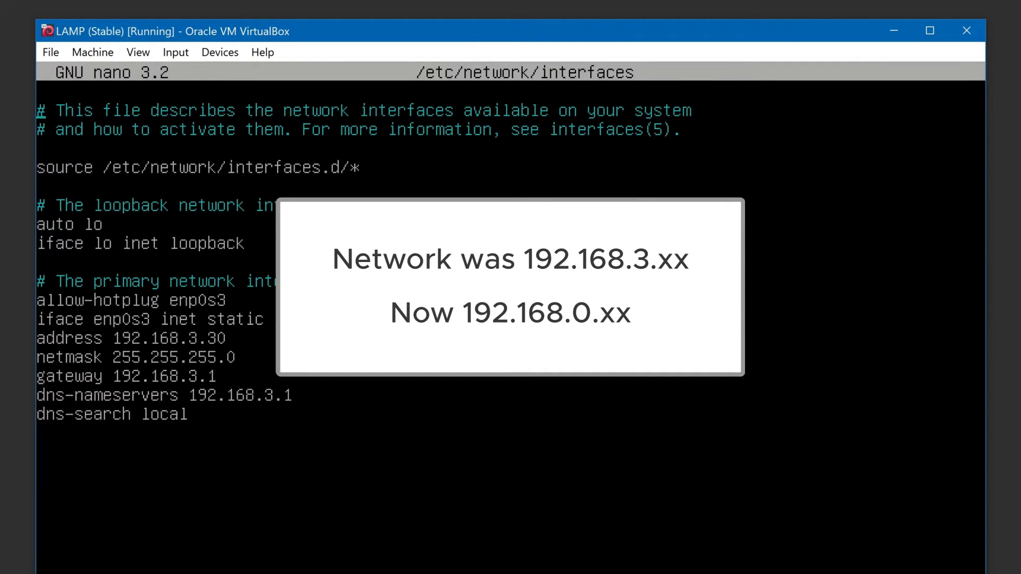
- Set the static address to 192.168.0.30 and the gateway and DNS nameserver to 192.168.0.1, then save and exit
key("Down")
key("Down")
key("Down")
key("Down")
key("Down")
key("Down")
key("Down")
key("Down")
key("Down")
key("Down")
key("Down")
key("Down")
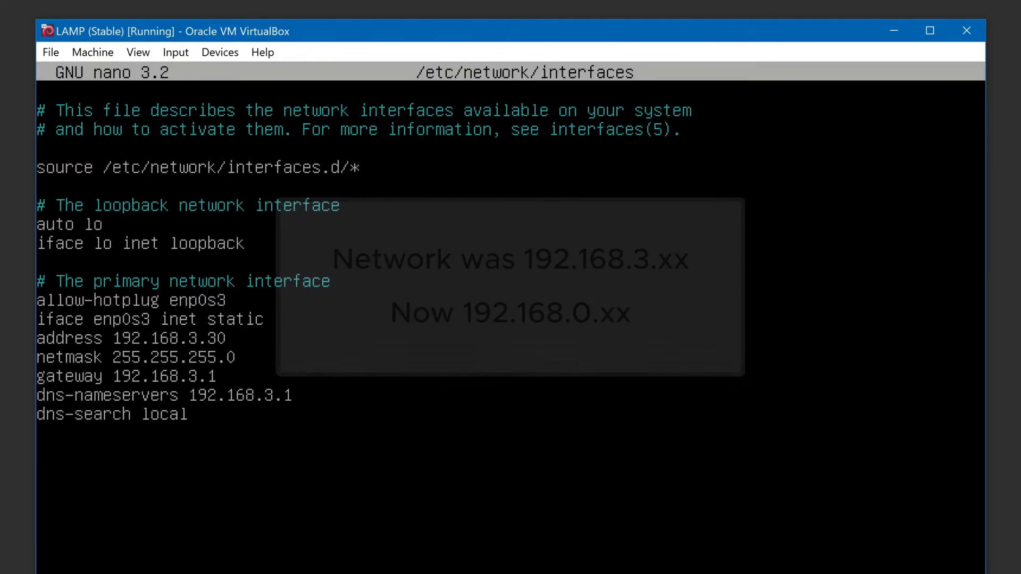
key("Right")
key("Right")
key("Right")
key("Right")
key("Right")
key("Right")
key("Right")
key("Right")
key("Right")
key("Right")
key("Right")
key("Right")
key("Right")
key("BackSpace")
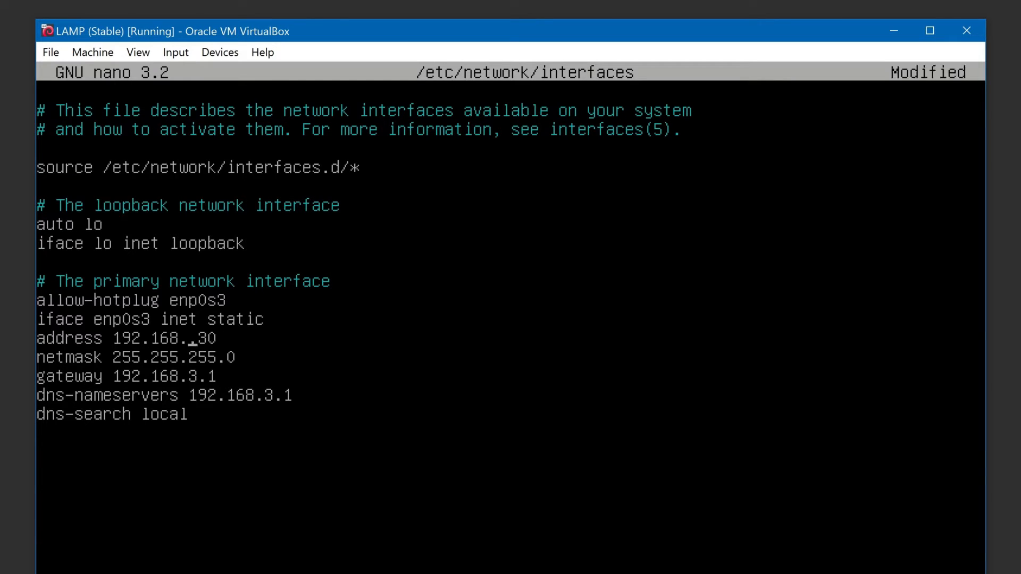
type("0")
key("Down")
key("Down")
key("BackSpace")
type("0")
key("BackSpace")
type("0")
key("ctrl+o")
key("Return")
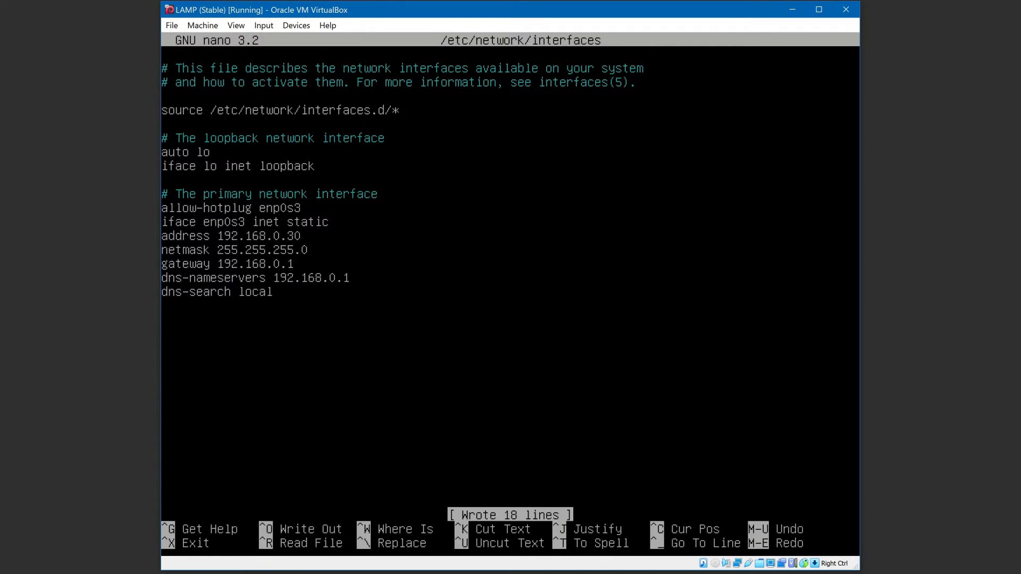
key("ctrl+x")
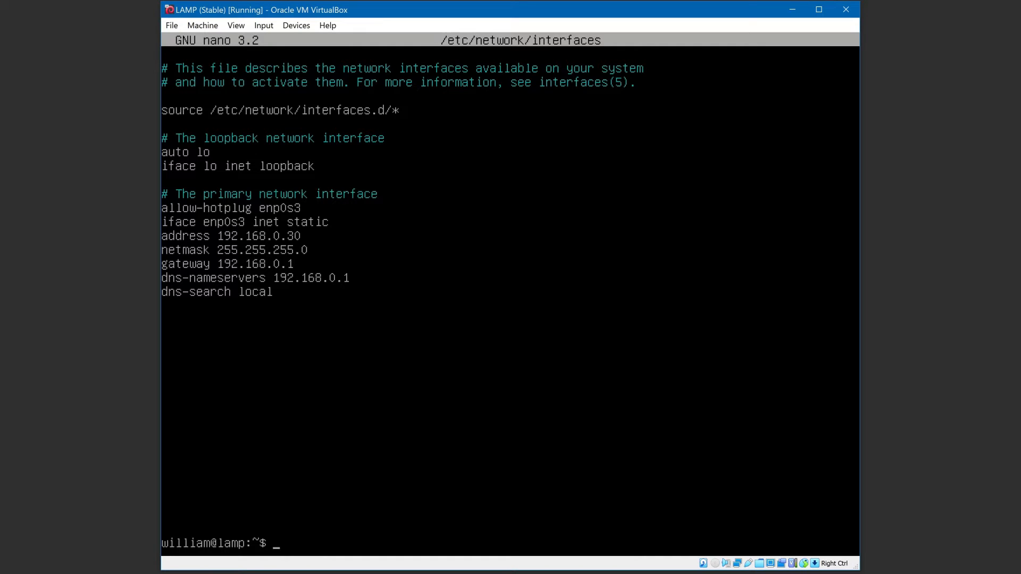
- Reboot the VM with sudo reboot
type("sudo reboot")
key("Return")
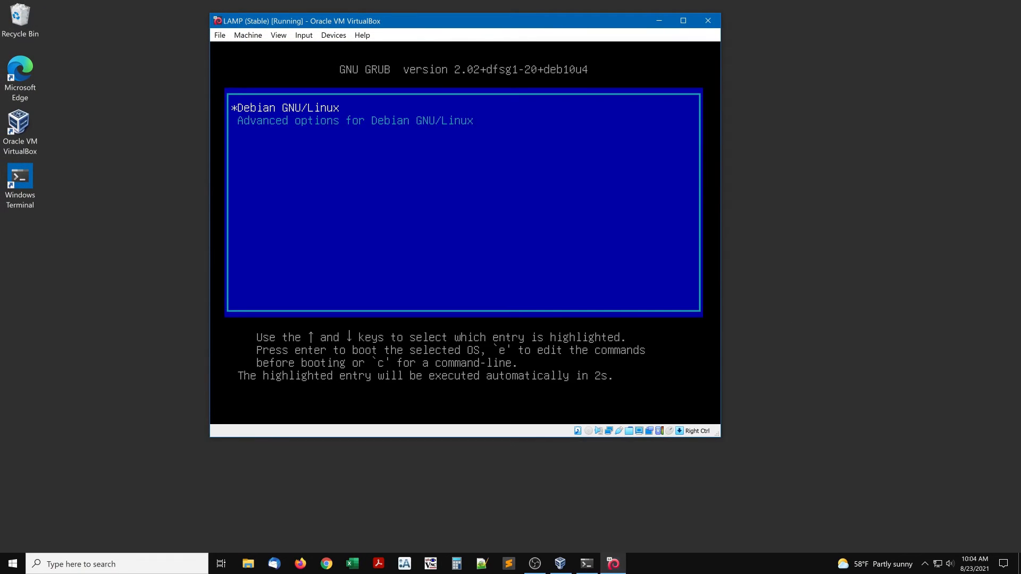
key("Return")
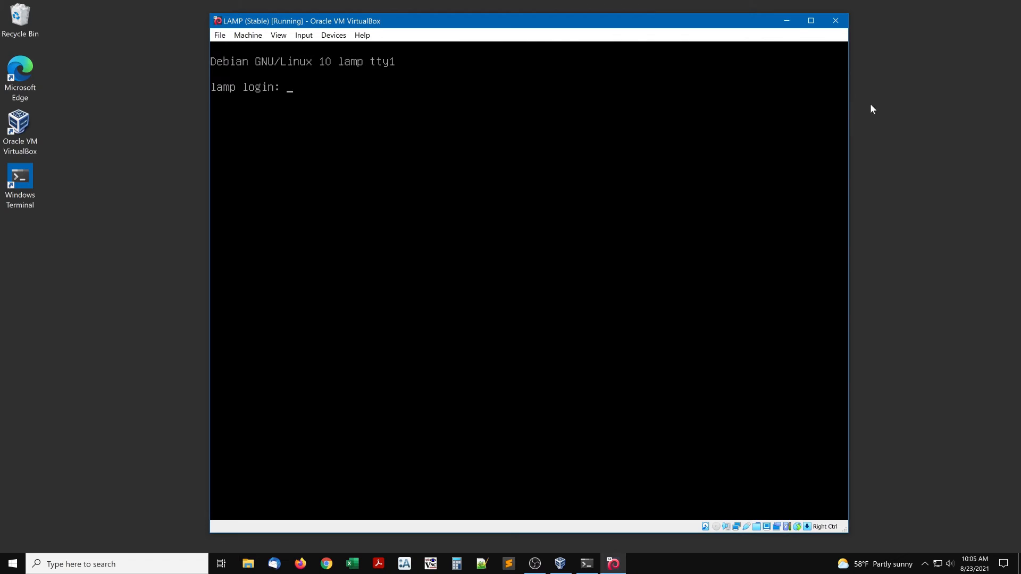
- Minimize the VM window, open Microsoft Edge and load the web server at 192.168.0.30
left_click(787, 20)
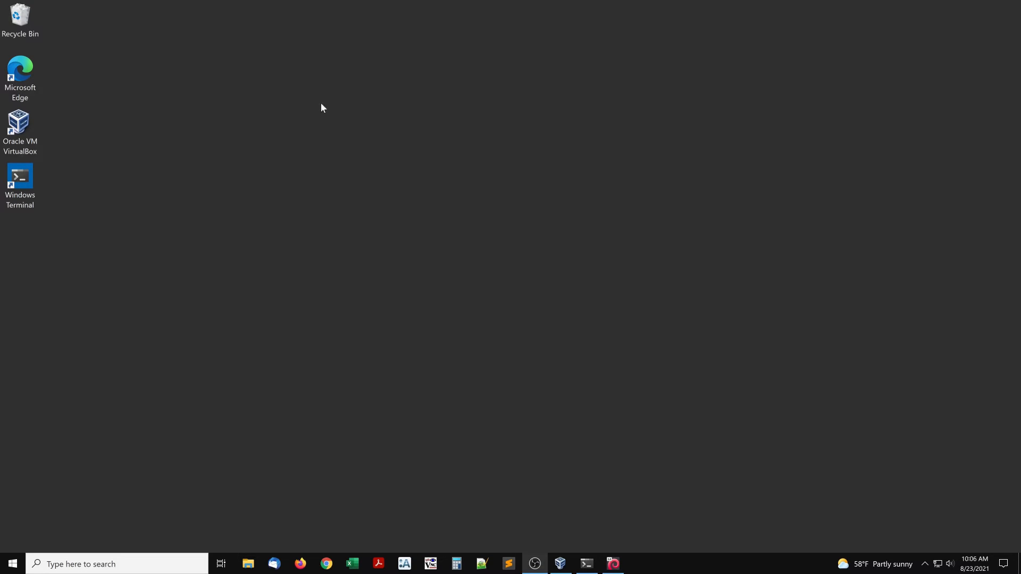
left_click(23, 68)
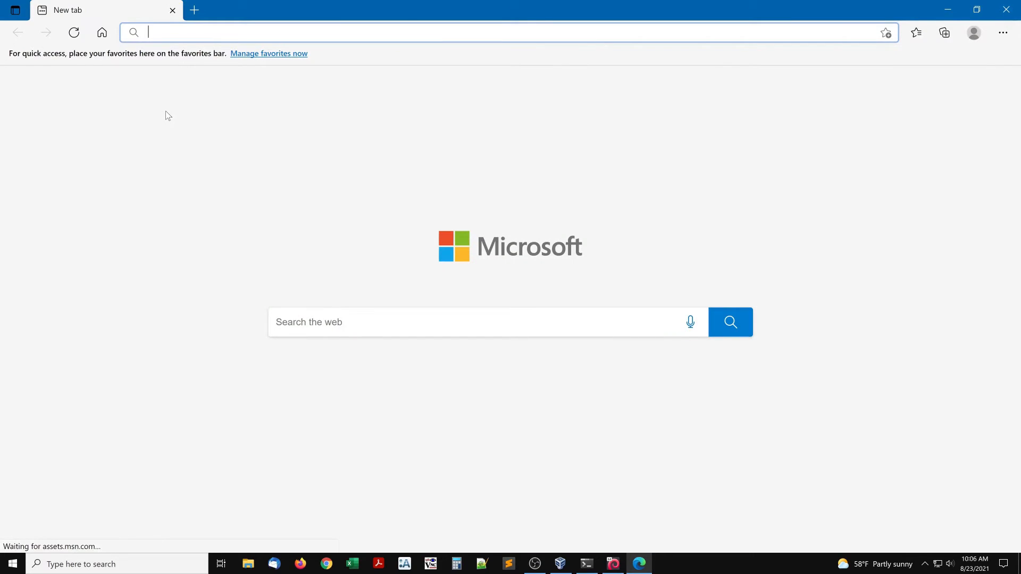
type("19")
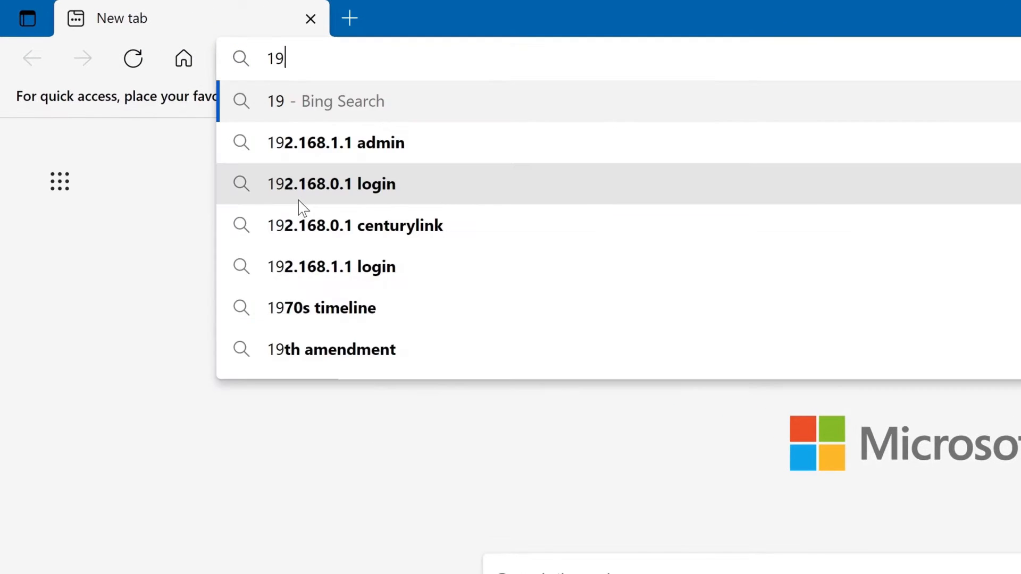
type("2.168.0.")
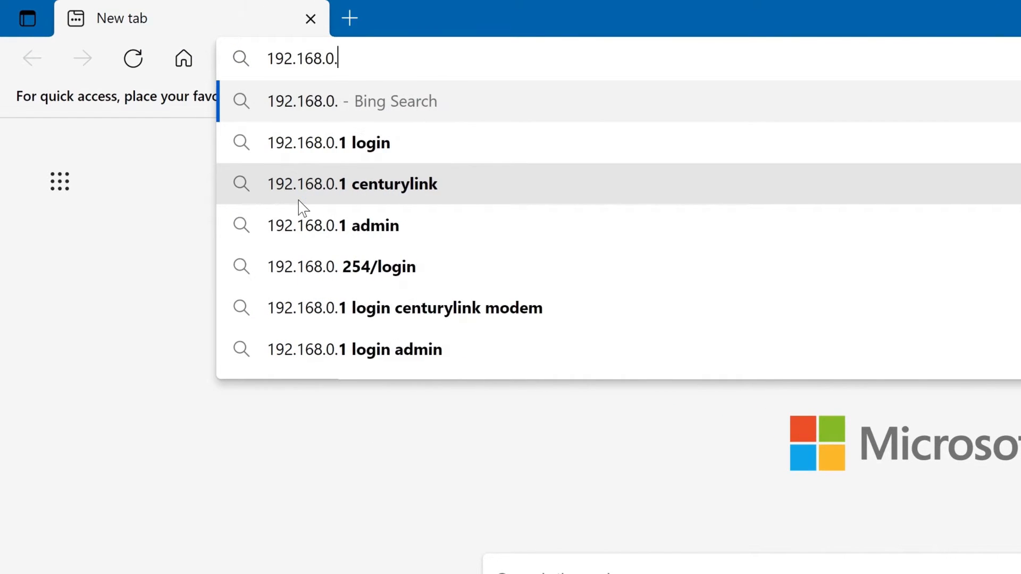
type("30")
key("Return")
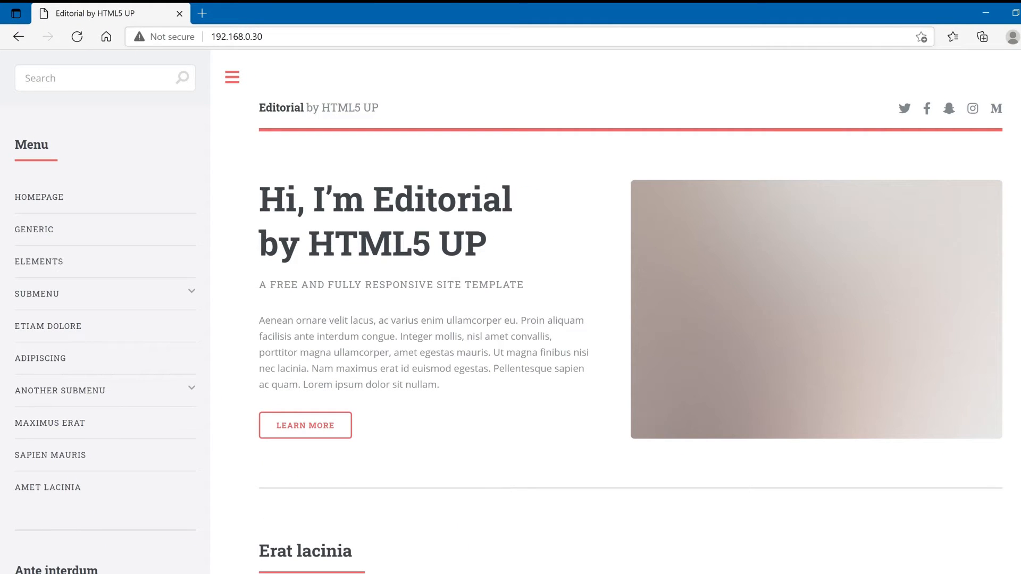
- Open the Webmin interface at 192.168.0.30:10000
left_click(277, 37)
type(":")
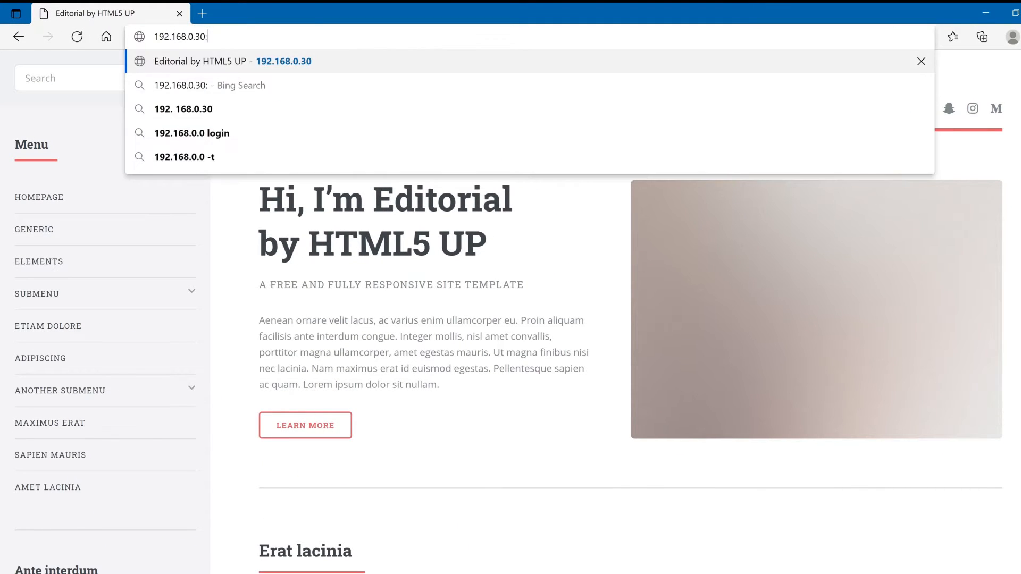
type("10000")
key("Return")
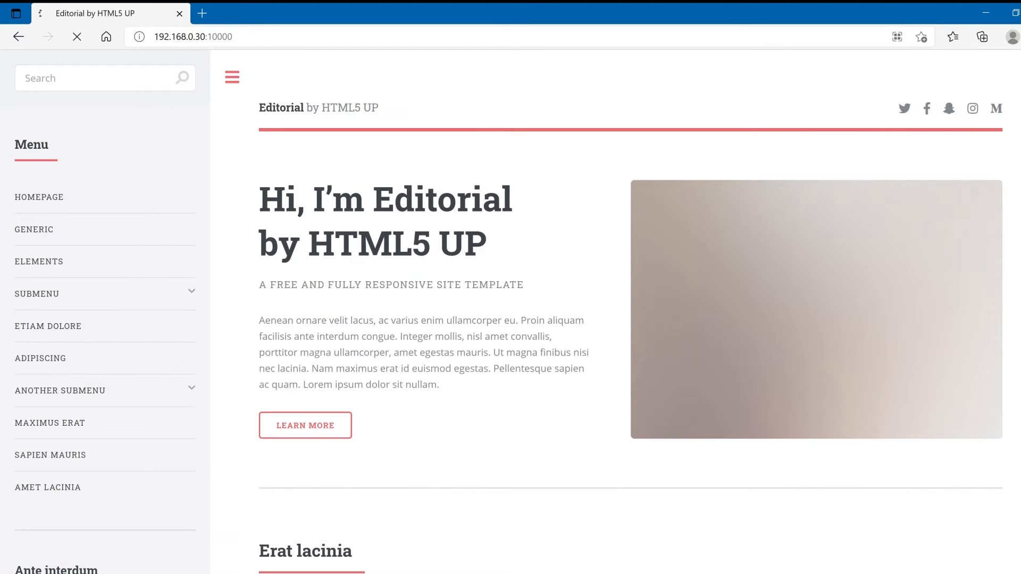
- Sign in to Webmin as root with the account password
type("root")
key("Tab")
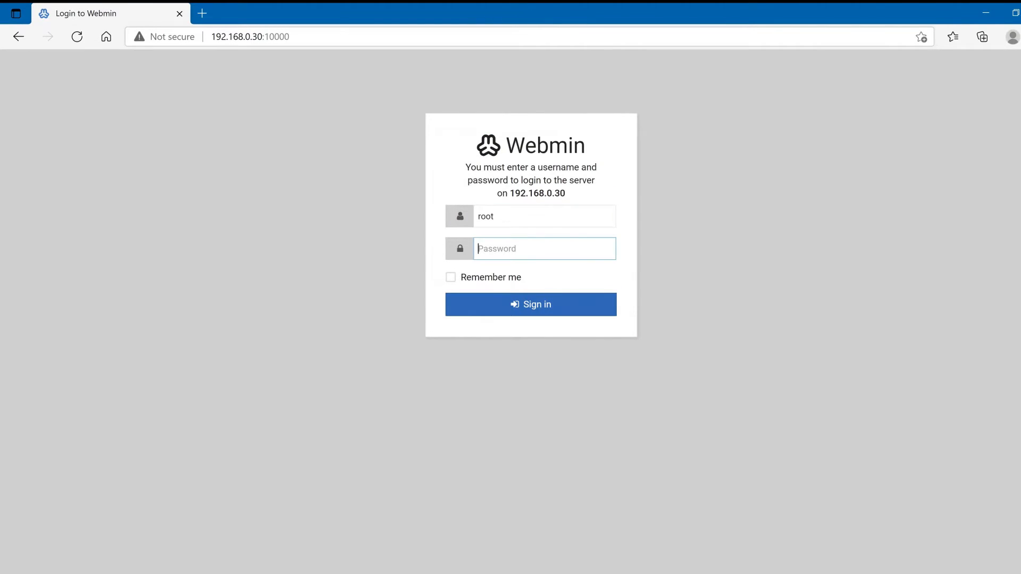
type("********")
key("Return")
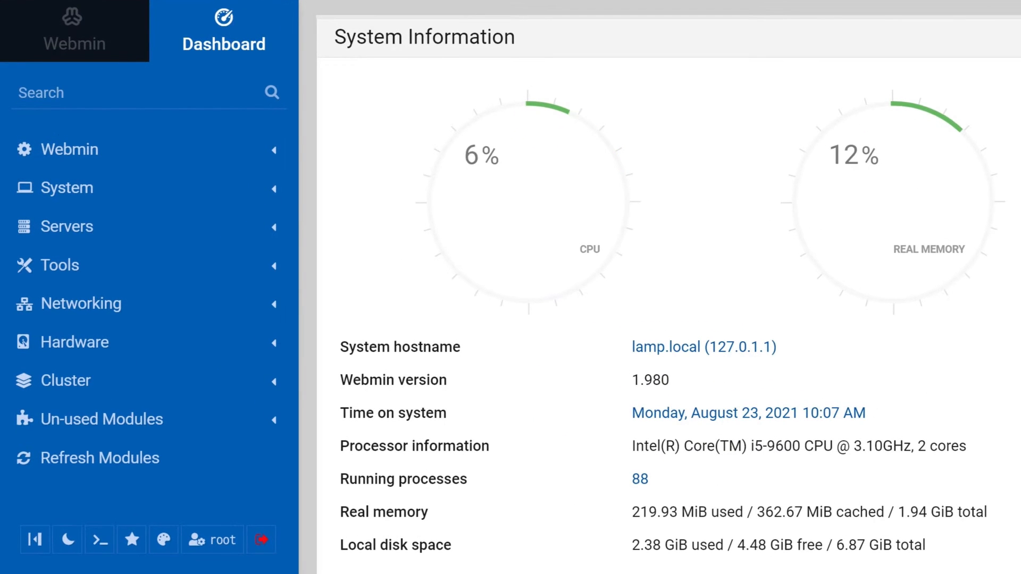
- Shut down the VM from Webmin's System Bootup and Shutdown page, confirming the shutdown
left_click(80, 198)
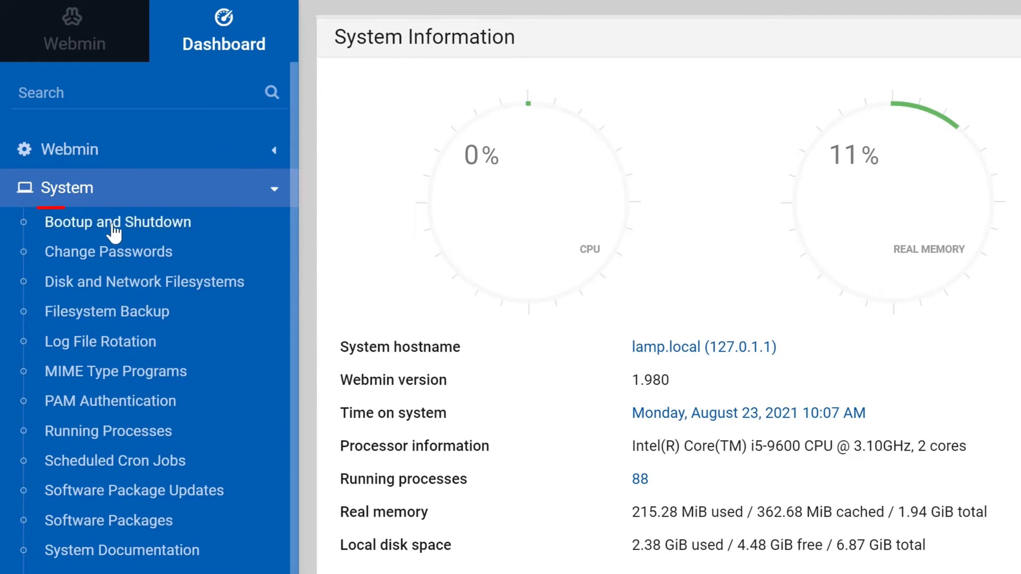
left_click(143, 231)
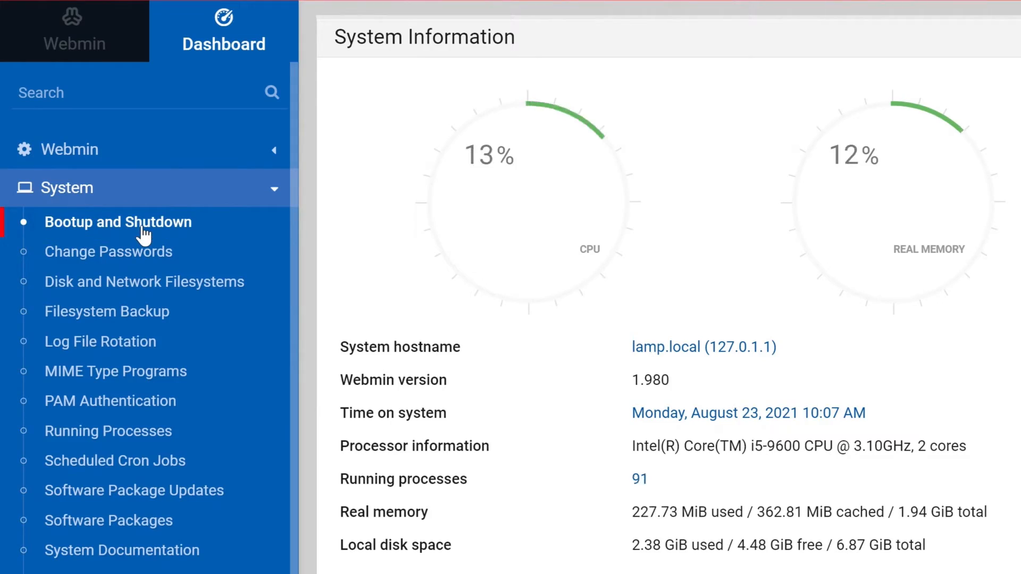
scroll(469, 349, "down", 5)
scroll(469, 348, "down", 20)
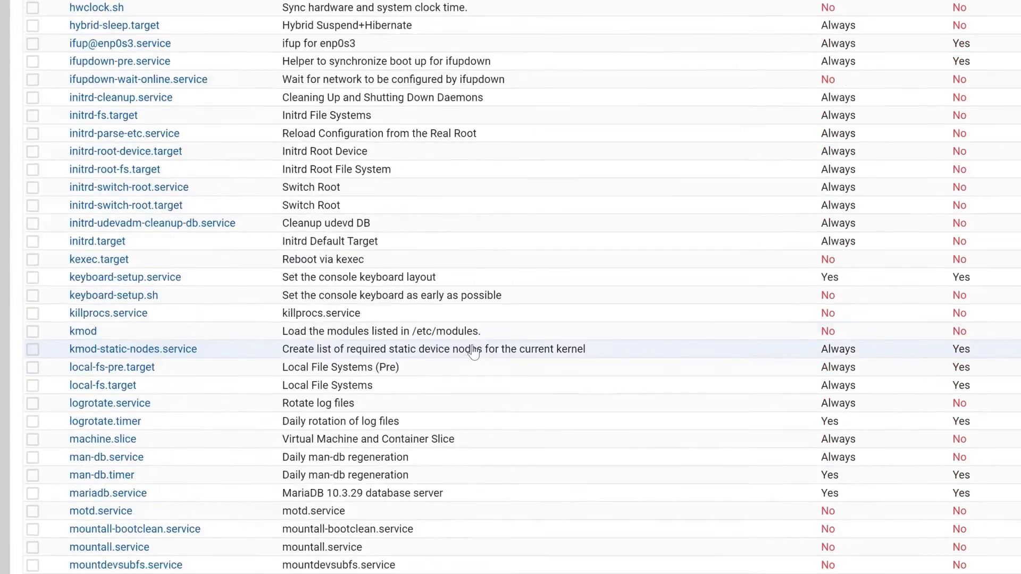
scroll(476, 299, "down", 2)
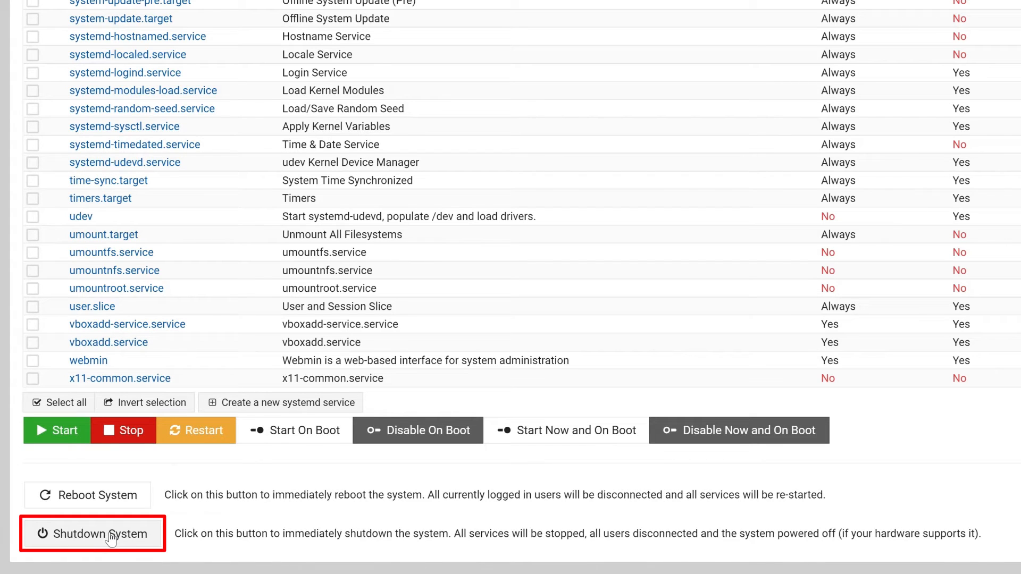
left_click(111, 536)
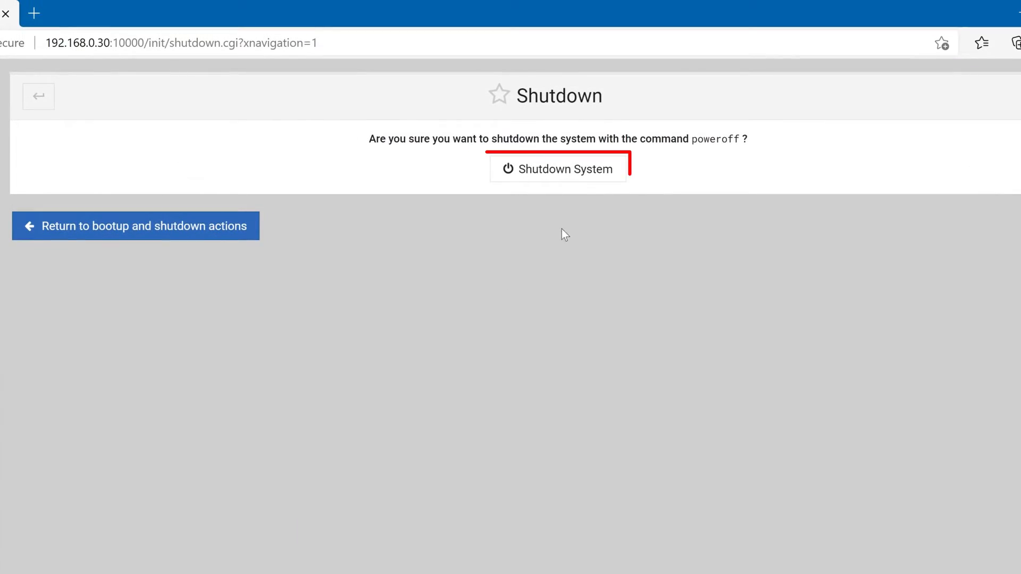
left_click(589, 173)
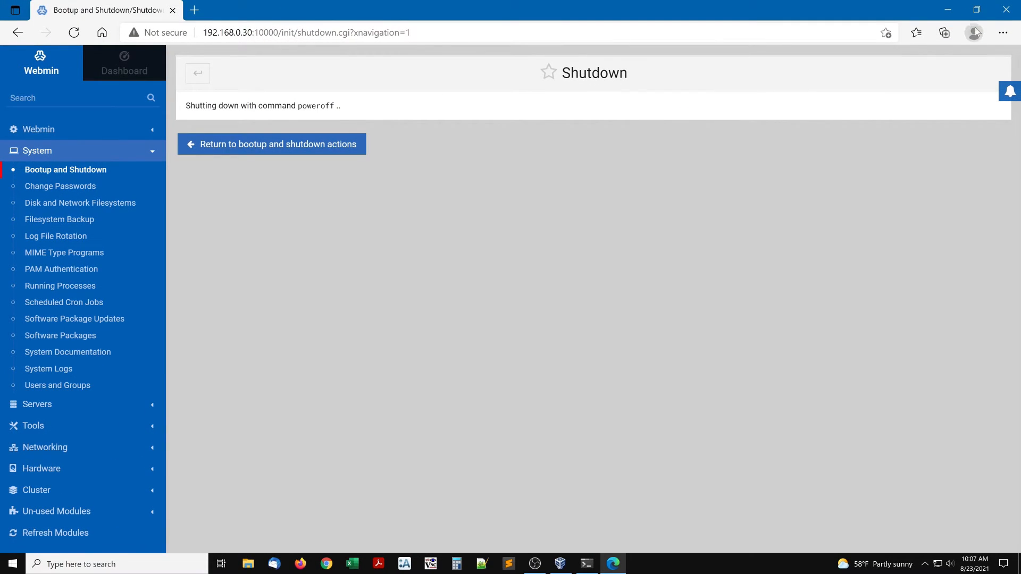
- Switch to VirtualBox Manager and take a snapshot of the LAMP VM named IP 192.168.0.30
left_click(1011, 14)
left_click(560, 563)
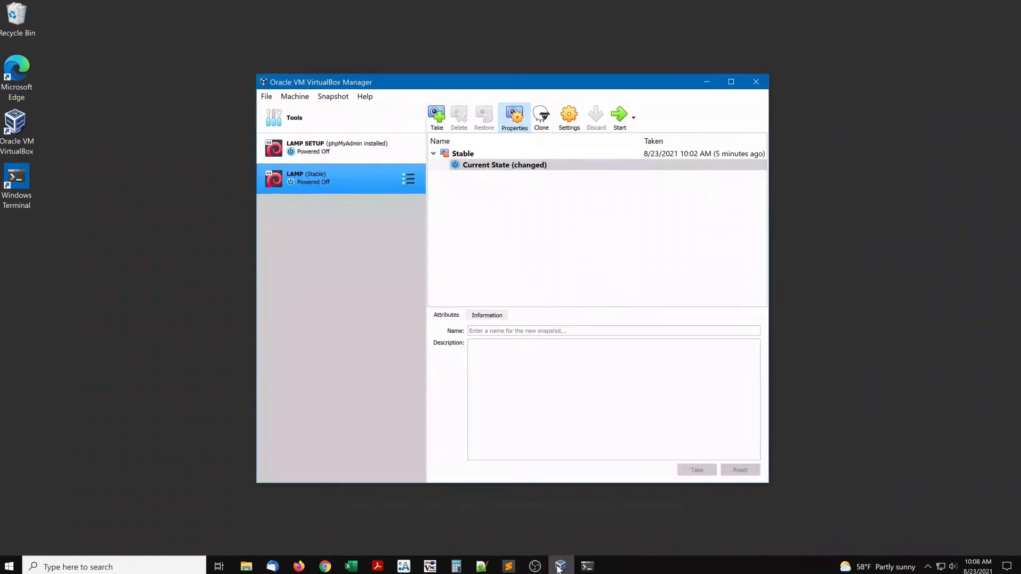
left_click(375, 81)
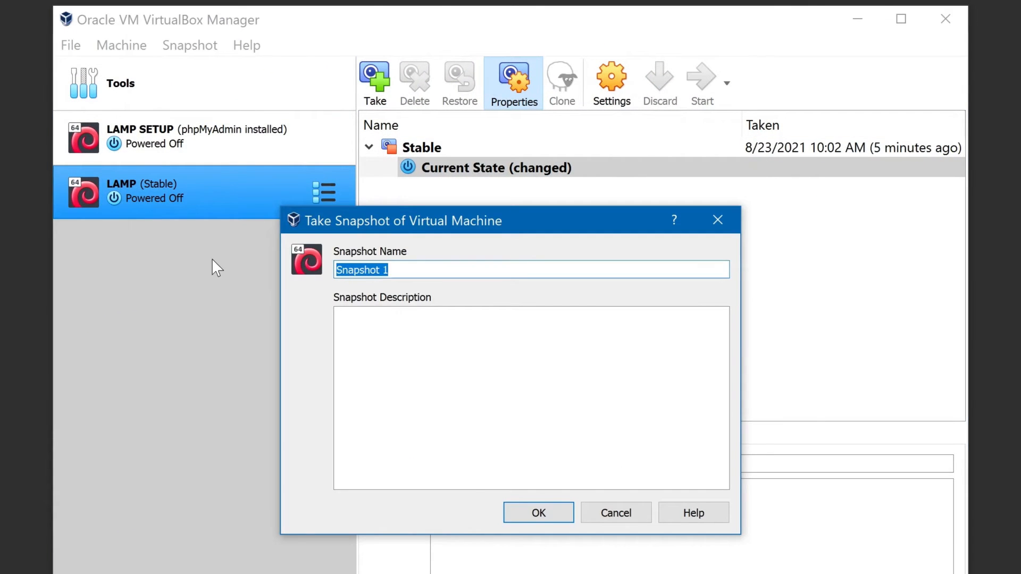
type("IP 192.168.0.30")
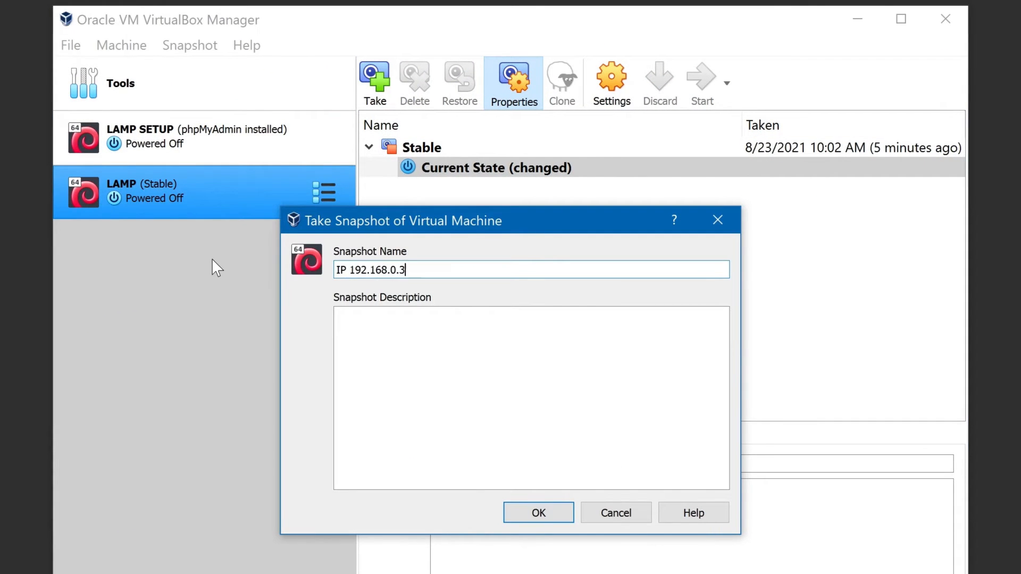
left_click(527, 513)
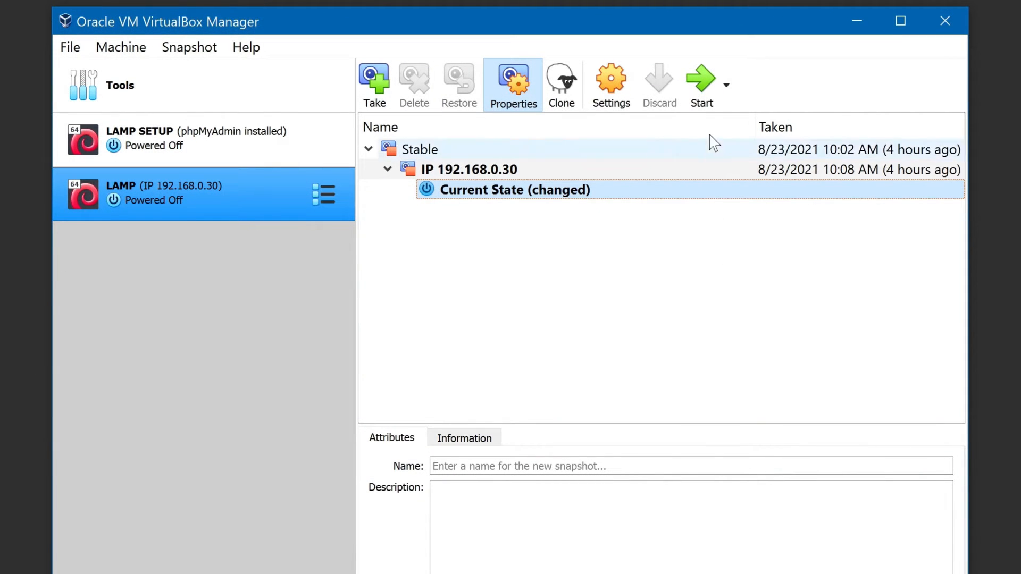
- Start the LAMP VM and minimize the manager and VM windows
left_click(711, 97)
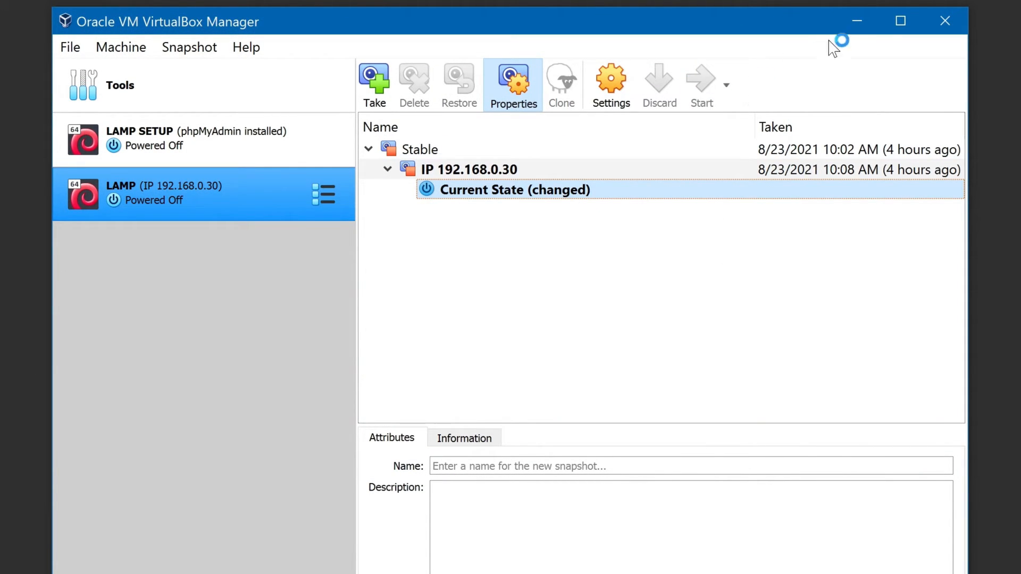
left_click(857, 22)
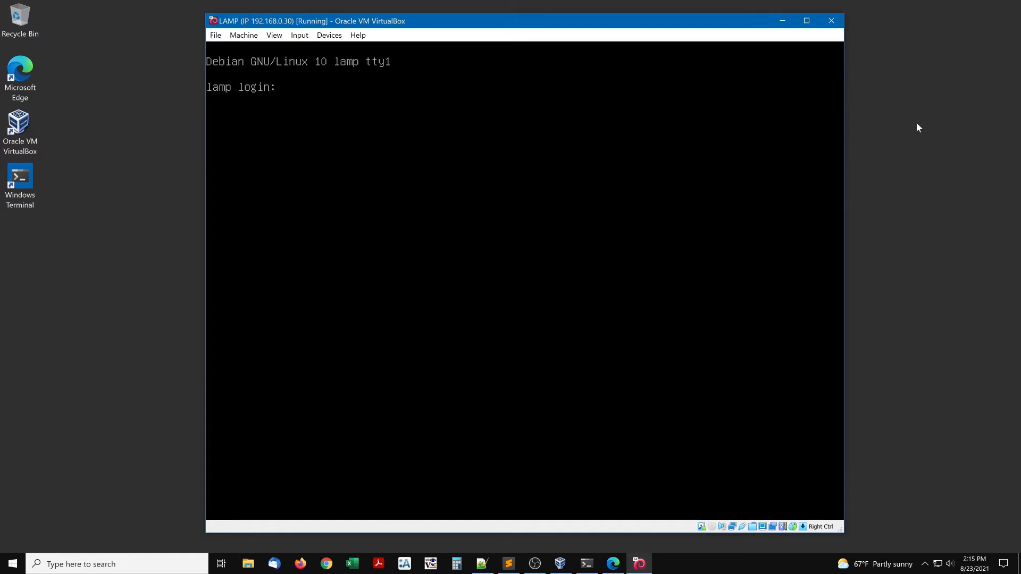
left_click(782, 20)
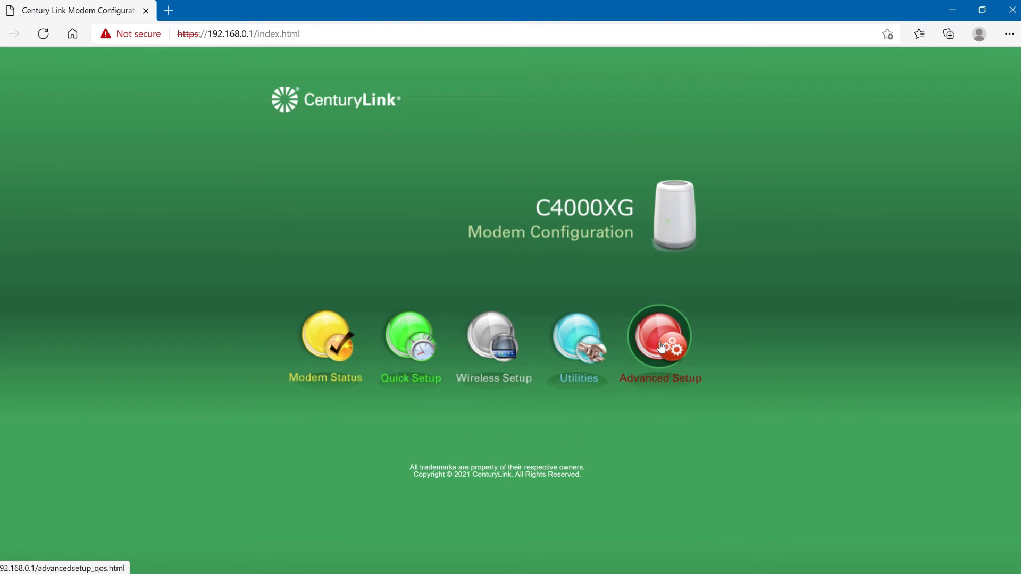
- Open the router's Advanced Setup and go to the Port Forwarding page
left_click(661, 347)
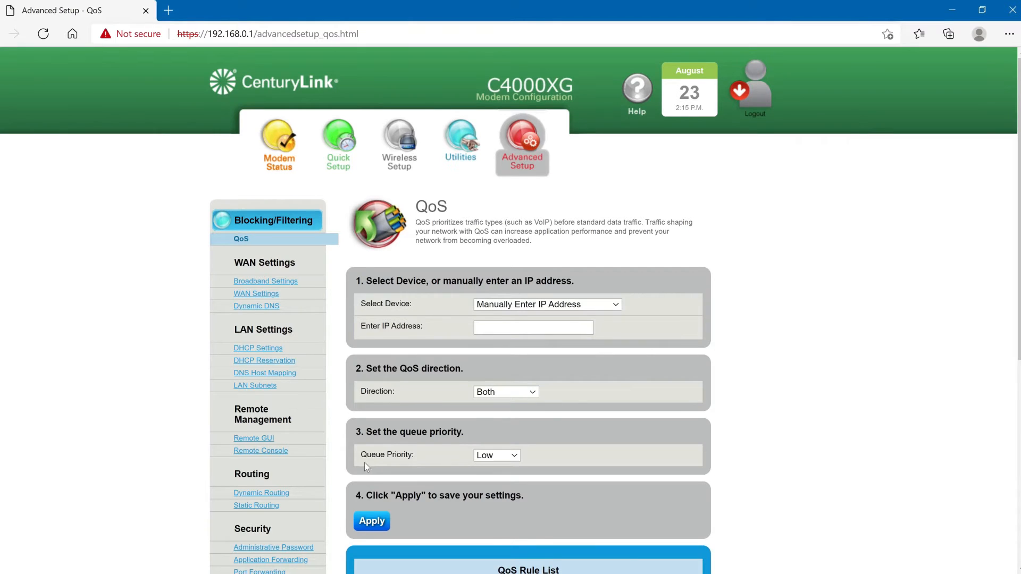
scroll(343, 486, "down", 3)
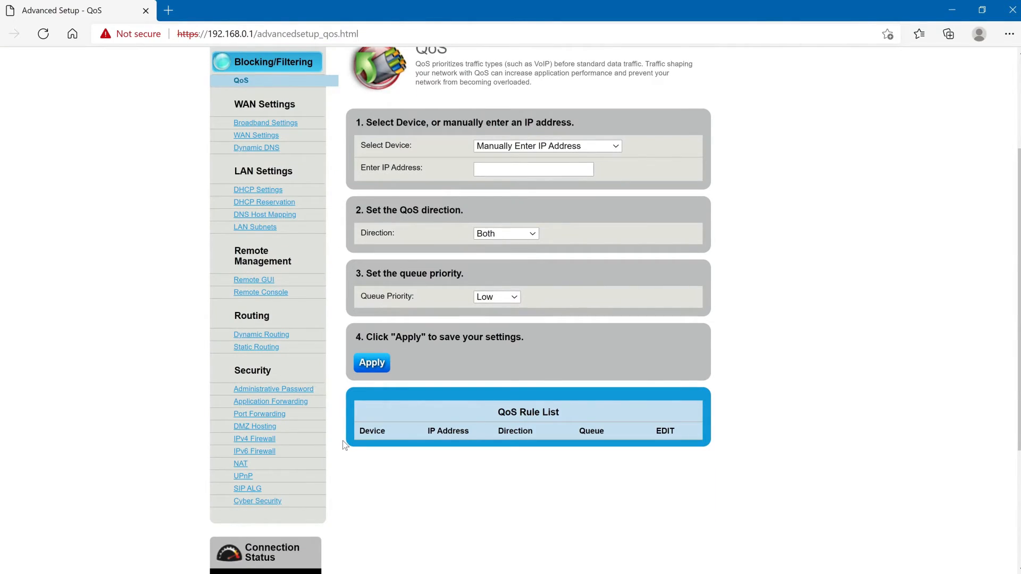
left_click(282, 417)
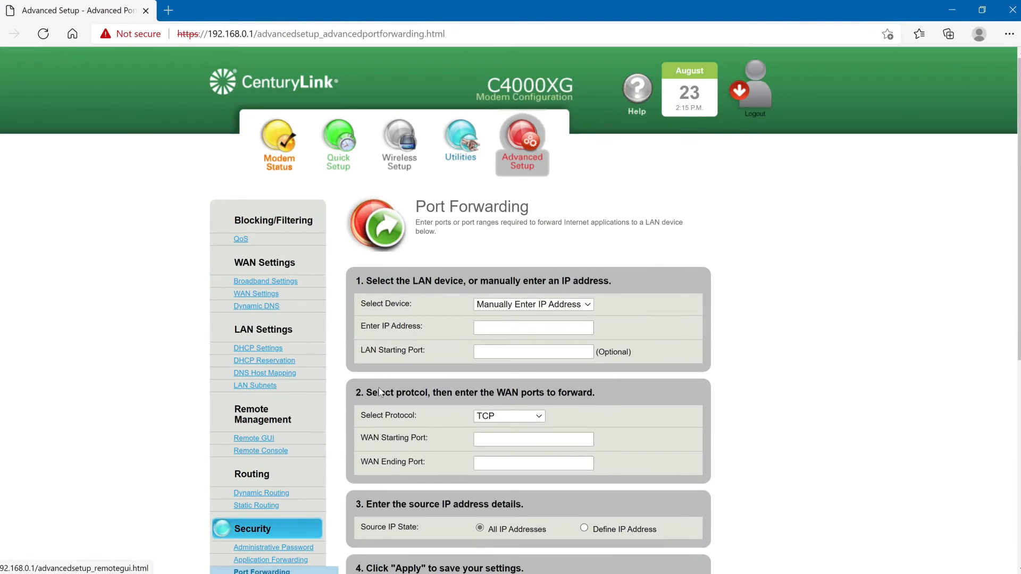
- Add a TCP port forwarding rule sending WAN ports 80–80 to 192.168.0.30 port 80 and apply it
left_click(491, 329)
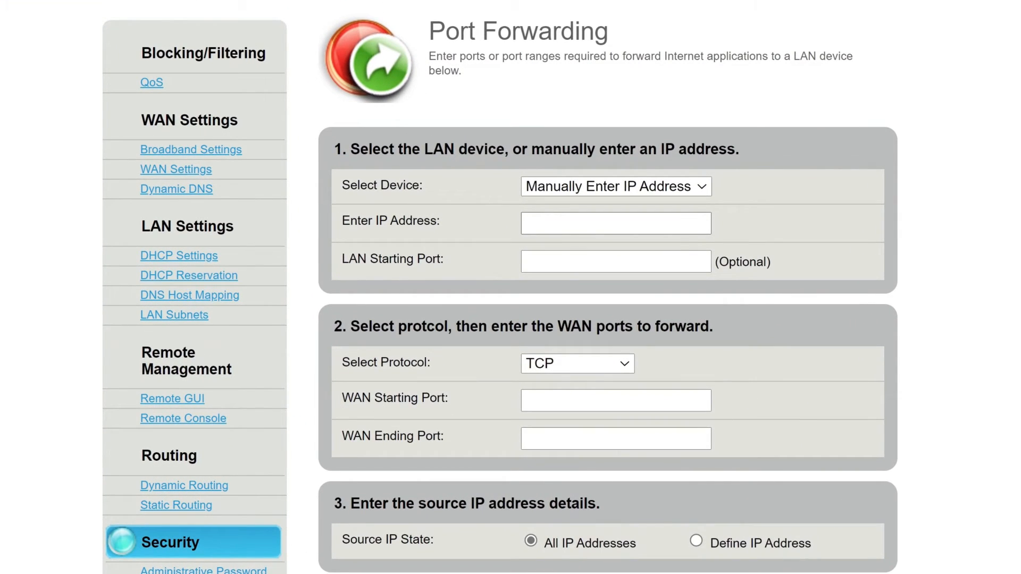
type("192.168.0.30")
type("80")
key("Tab")
key("Tab")
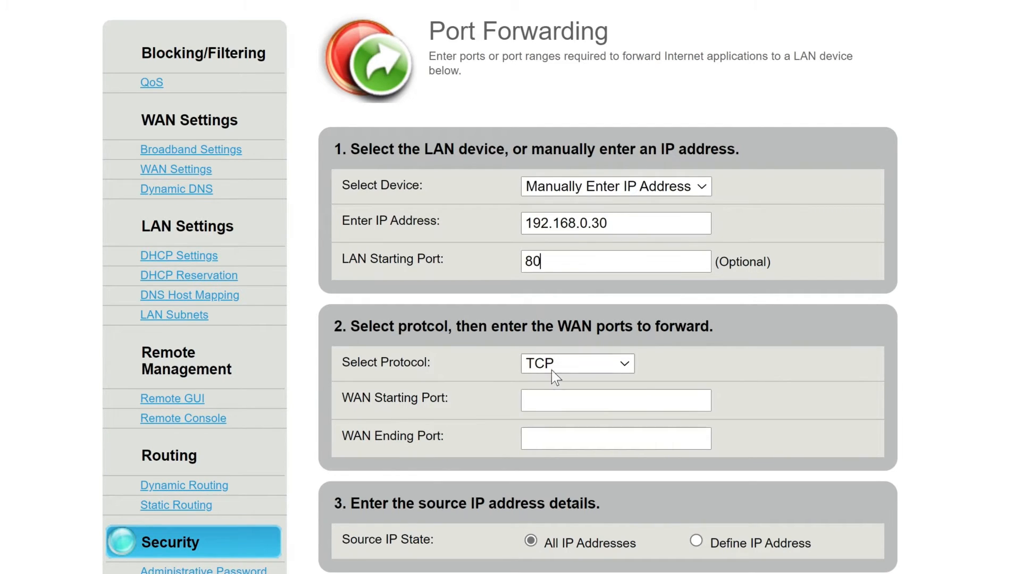
type("80")
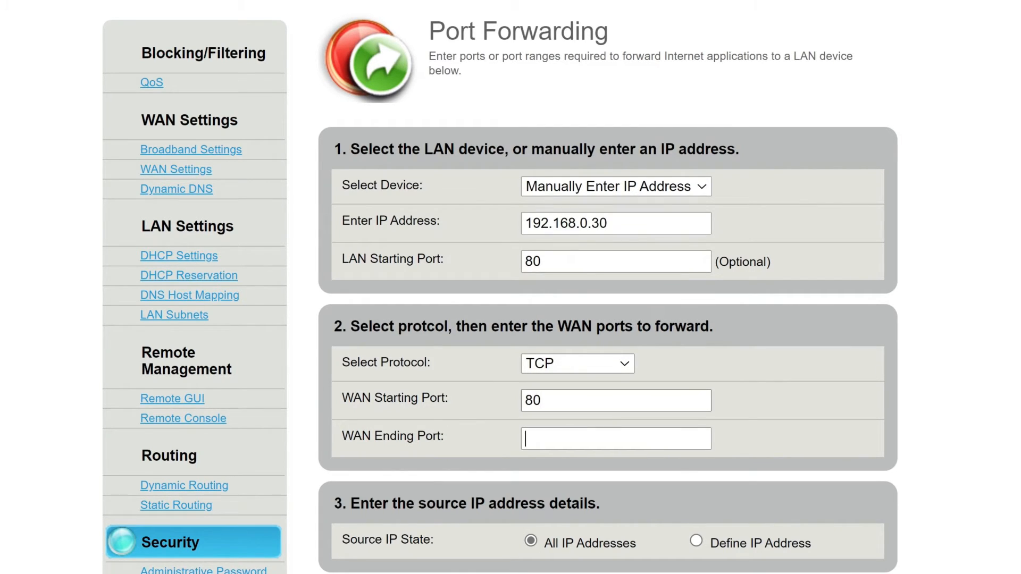
type("80")
scroll(895, 423, "down", 5)
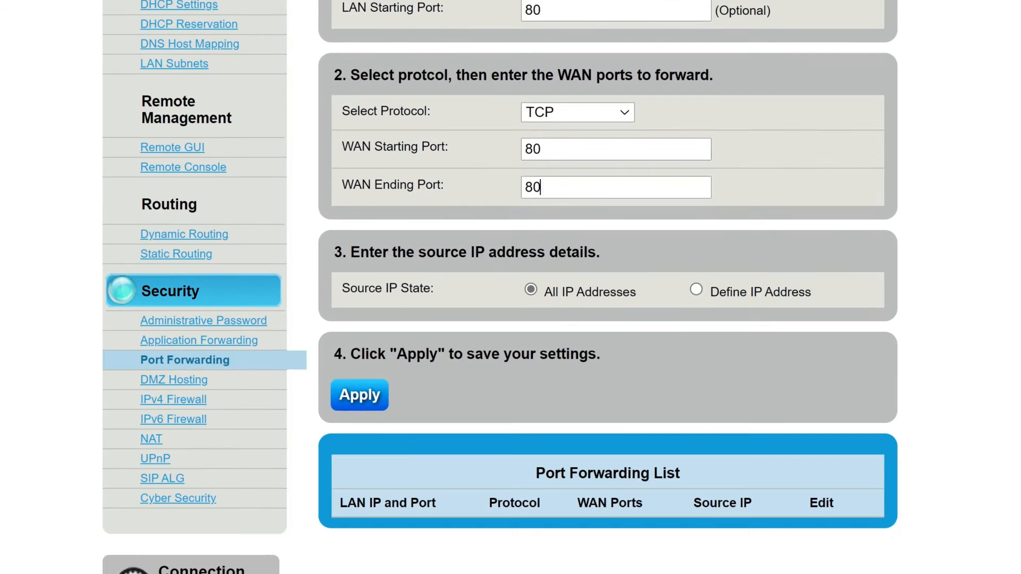
left_click(360, 395)
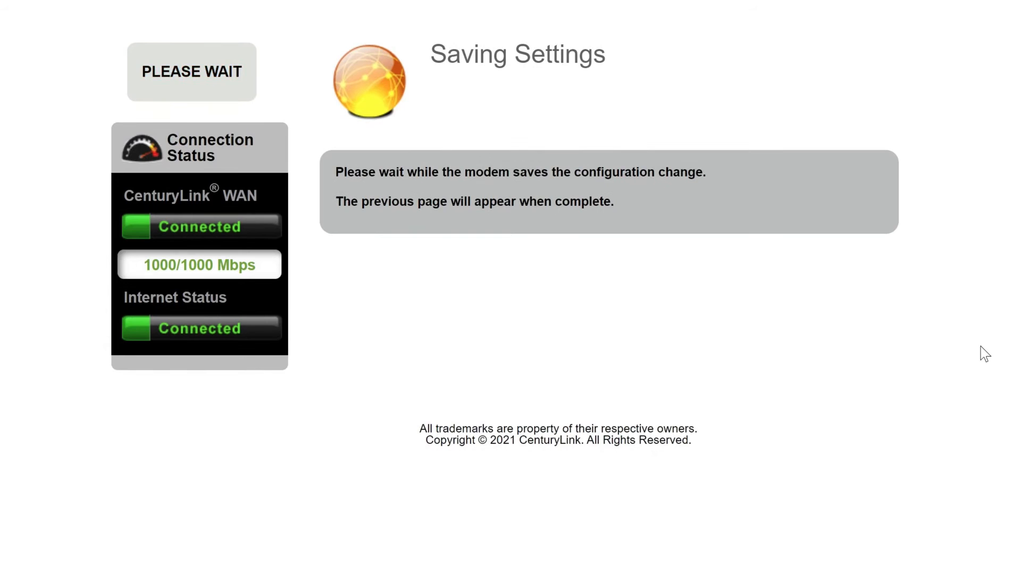
scroll(996, 351, "down", 8)
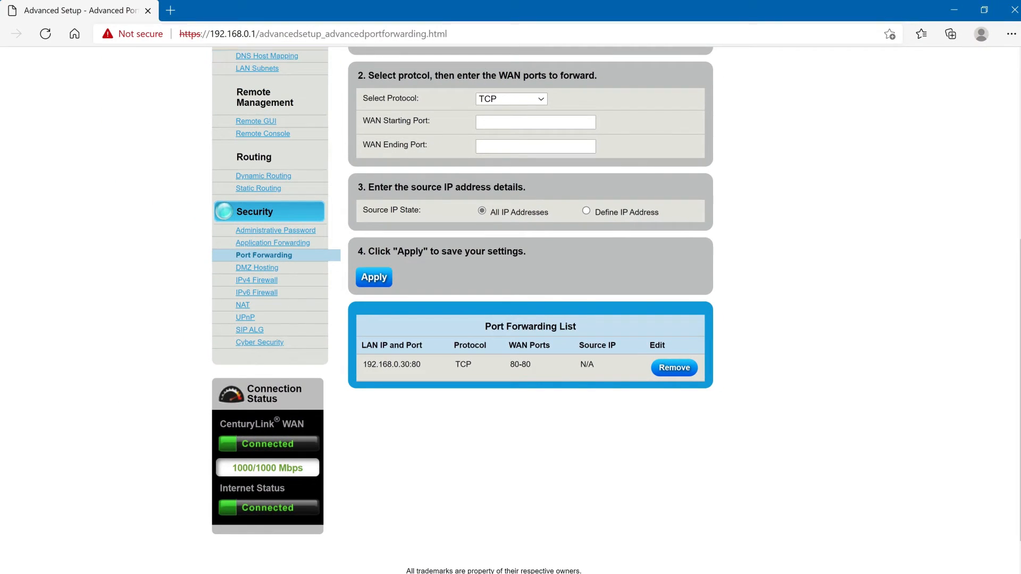
- Open a new tab and browse to the router's public IP address to test the website
left_click(171, 12)
type("75.164")
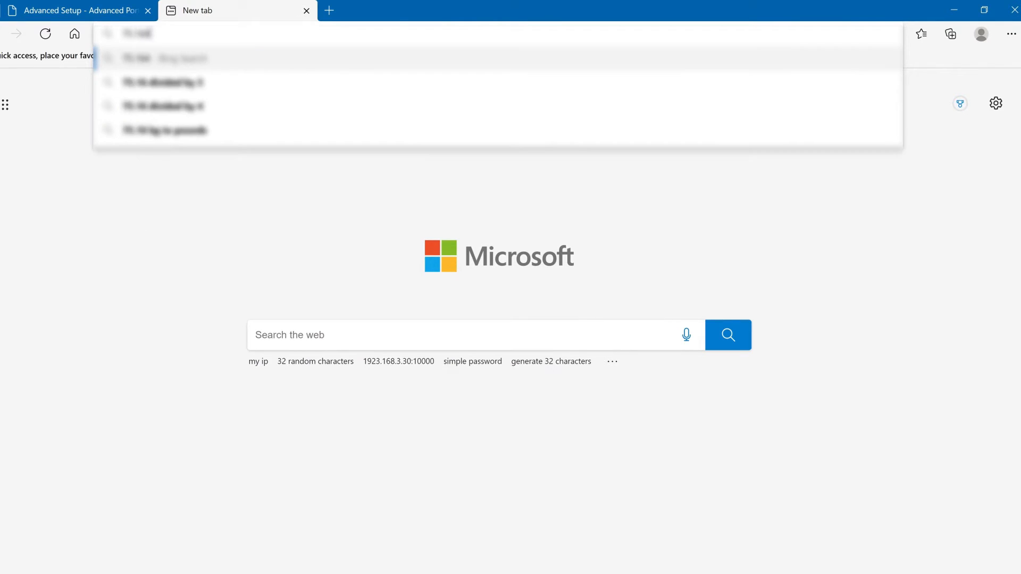
type(".196")
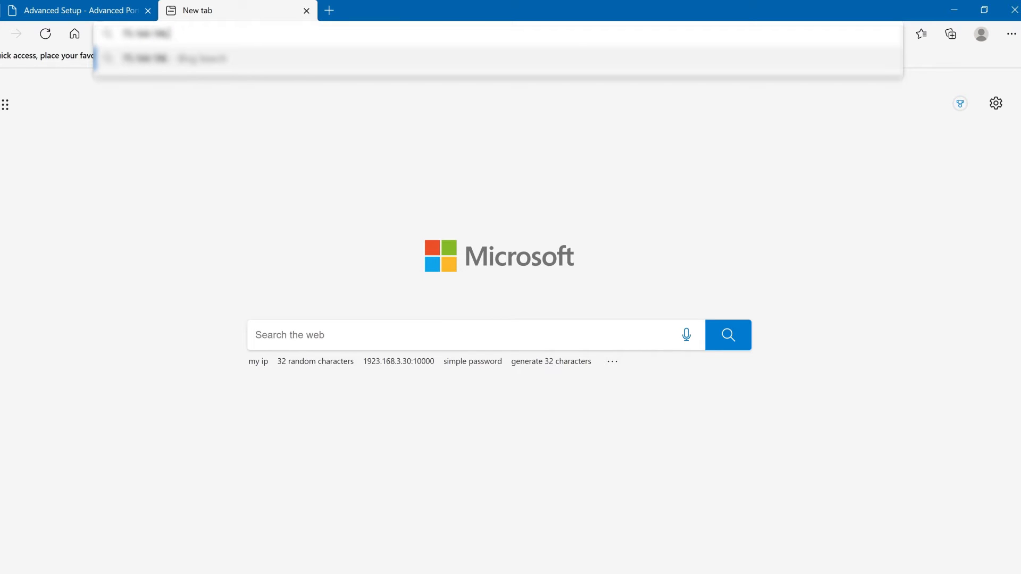
type(".70")
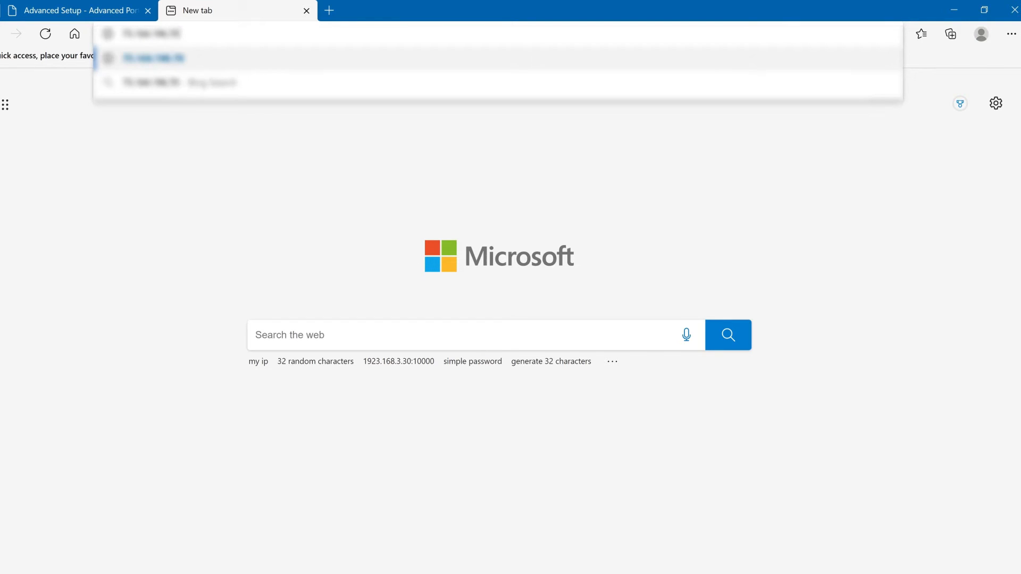
key("Return")
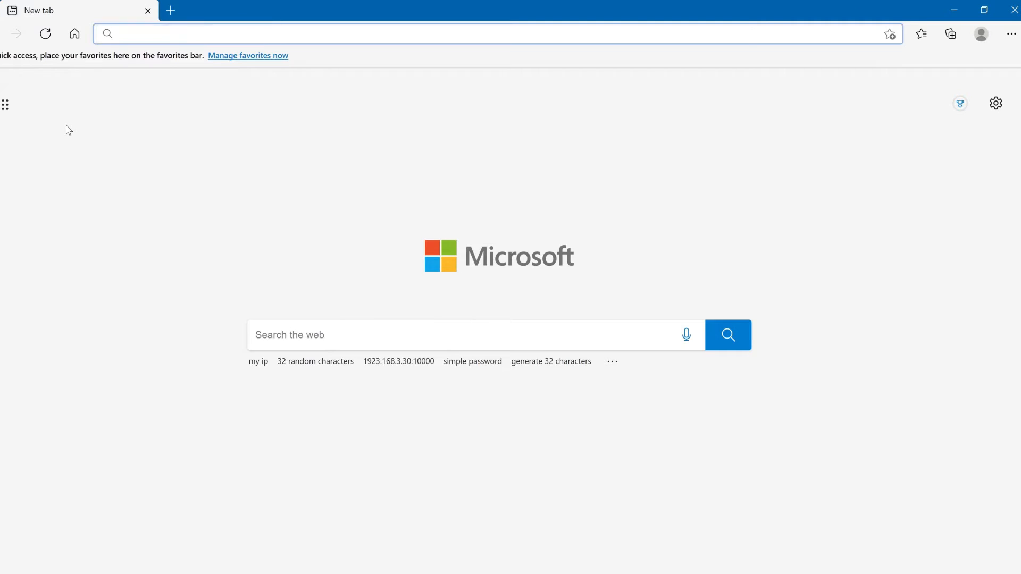
- Go to dynu.com and close the extra guide tab
type("dynu.com")
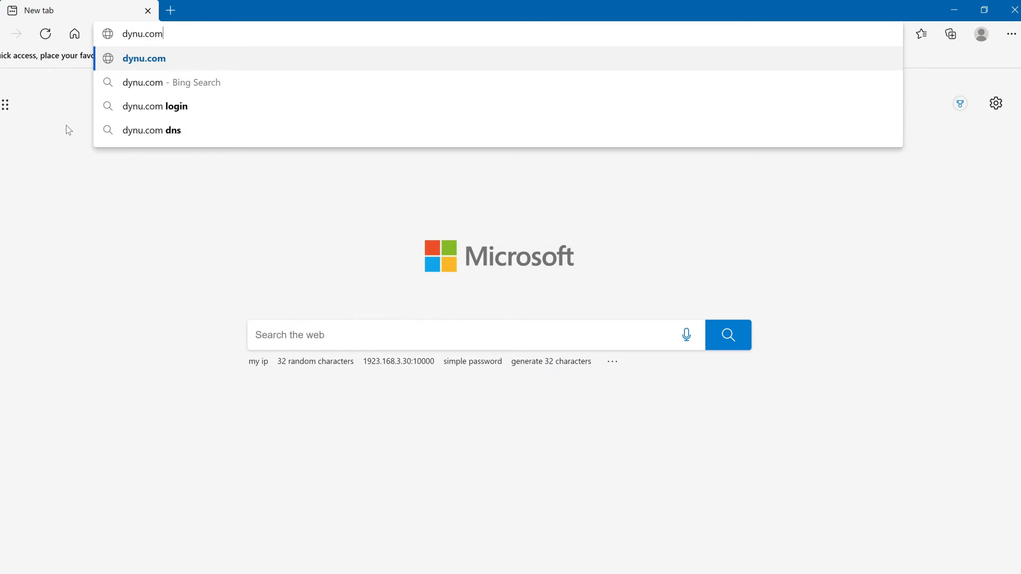
key("Return")
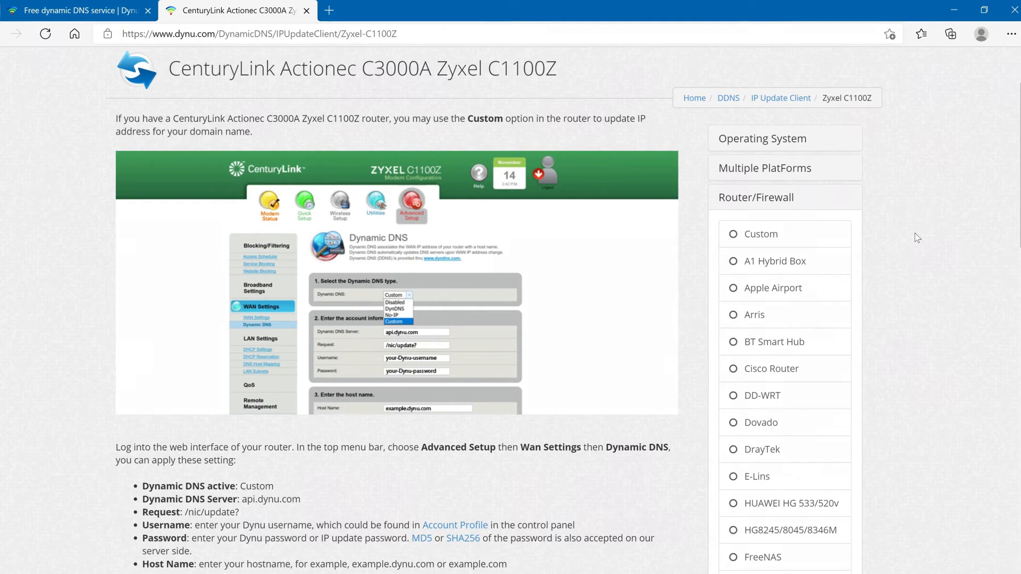
key("ctrl+w")
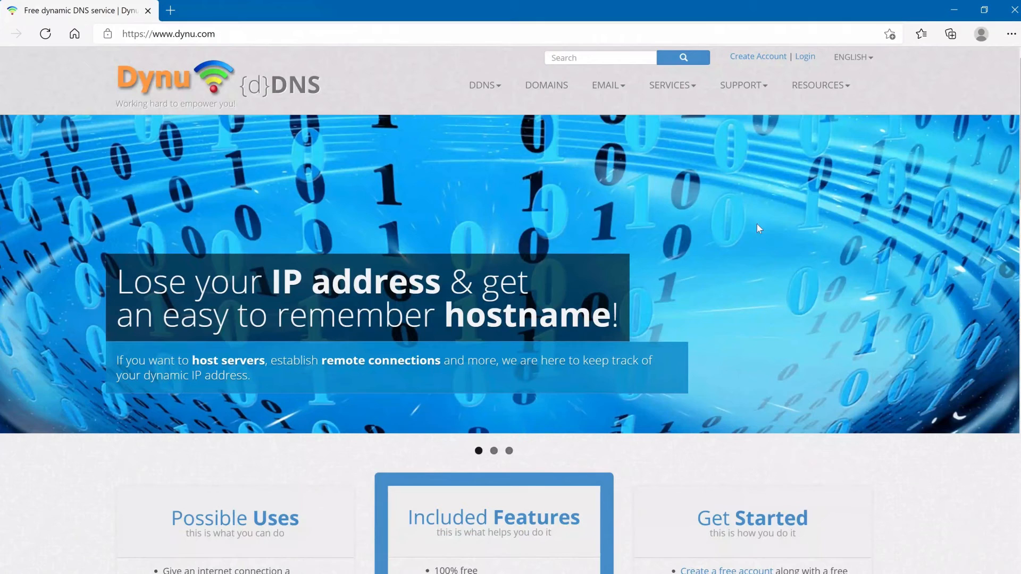
- Log into the Dynu account by entering the username and the account password
left_click(773, 56)
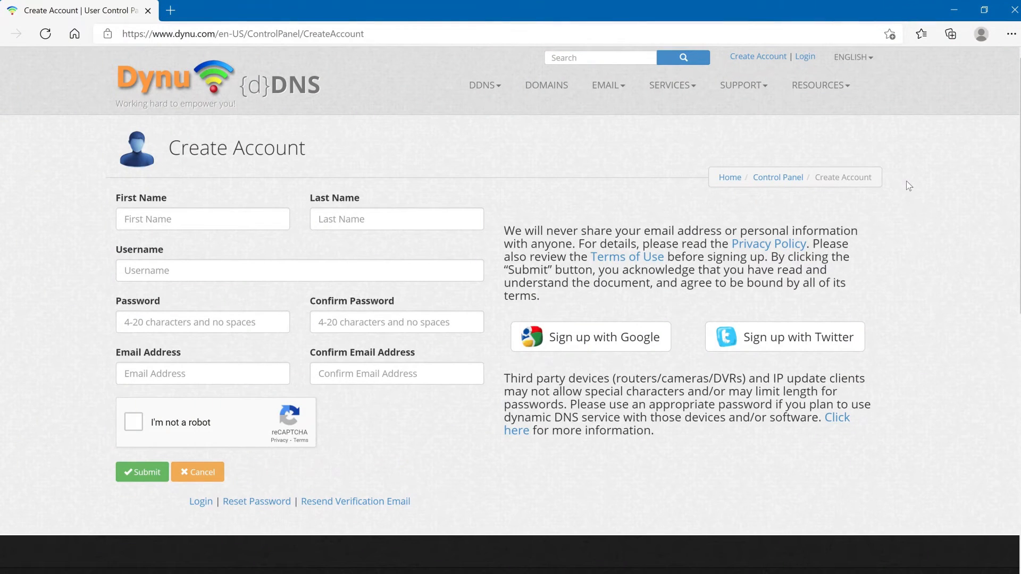
left_click(805, 58)
left_click(300, 219)
type("••••••••••••")
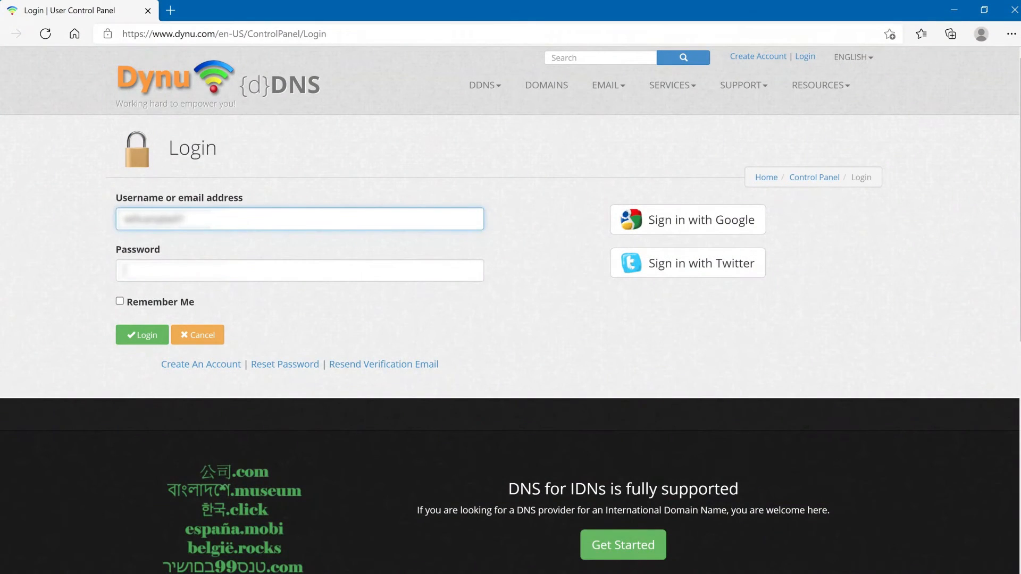
key("Tab")
type("•••••••")
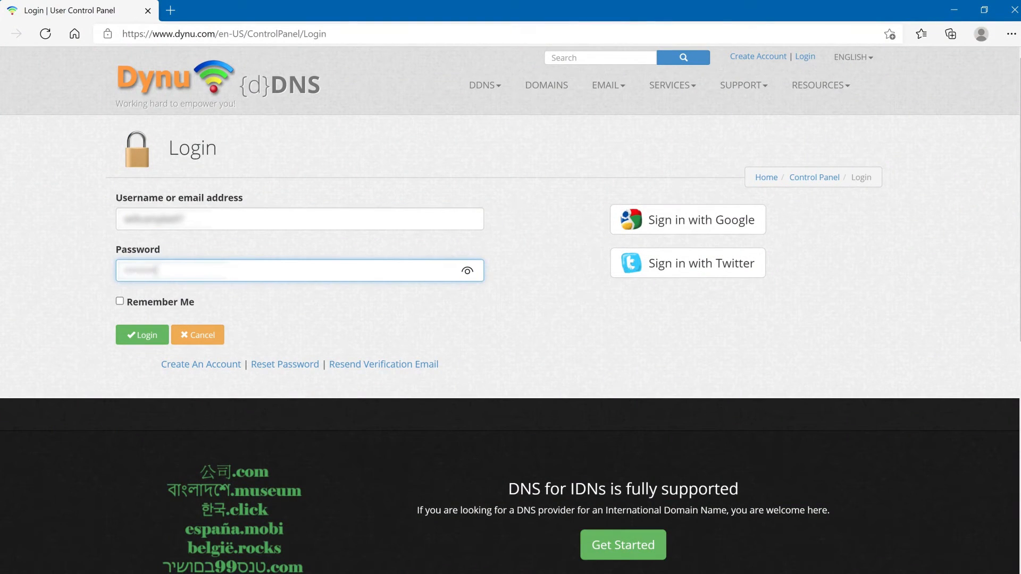
left_click(150, 341)
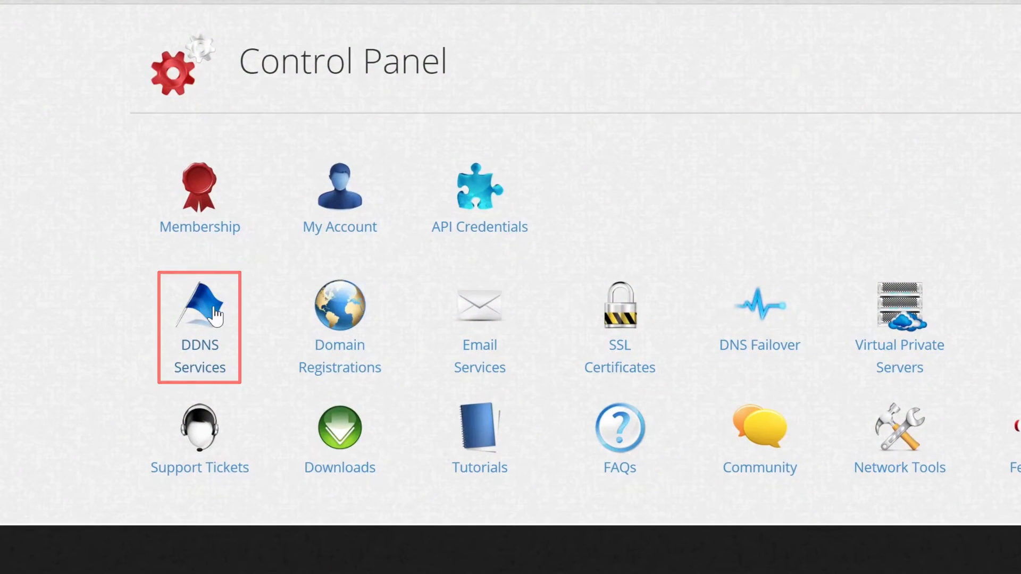
- Add a Dynamic DNS host campbelldemo under ddnsfree.com in DDNS Services and save it
left_click(215, 315)
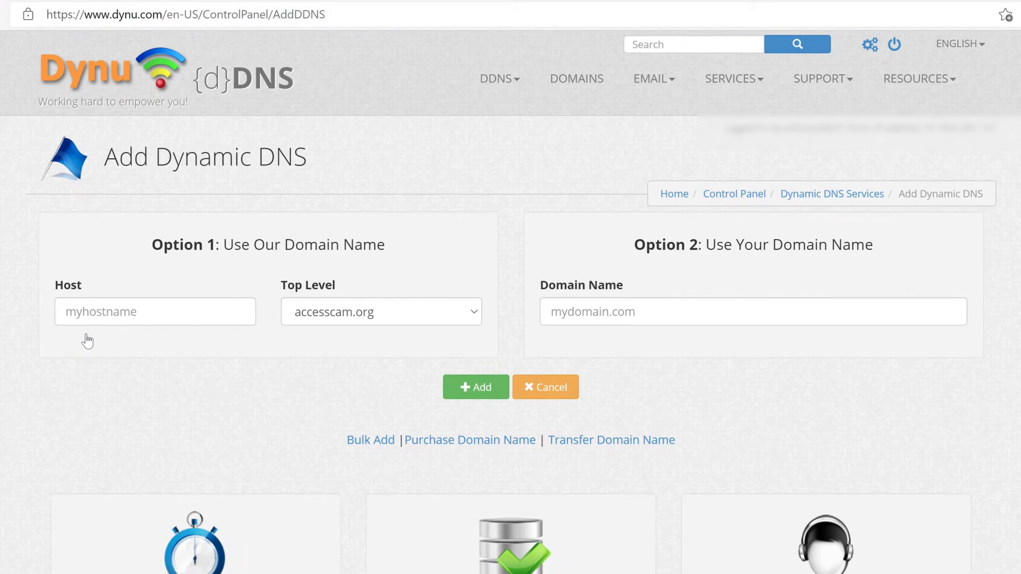
left_click(87, 313)
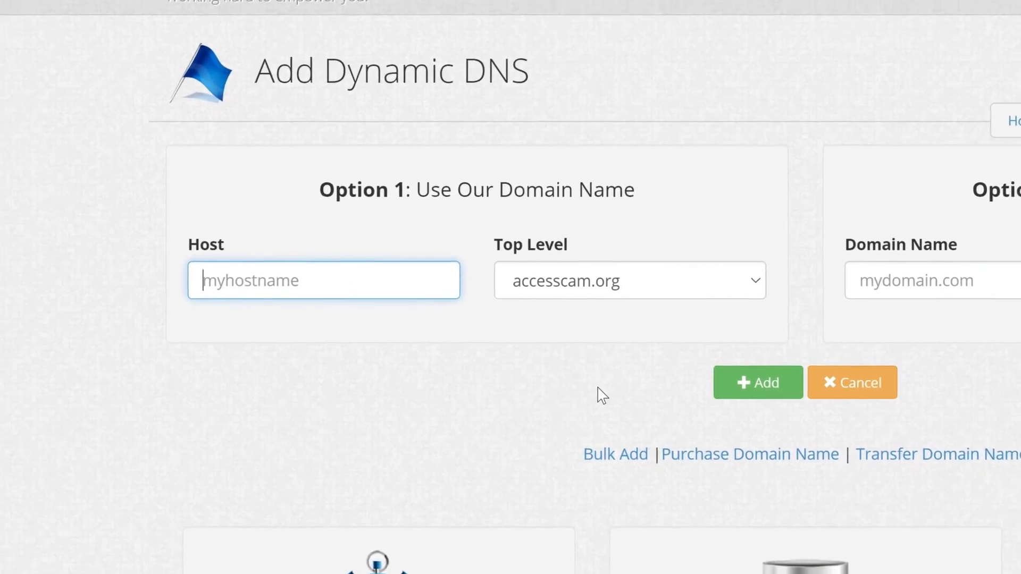
type("campbelldemo")
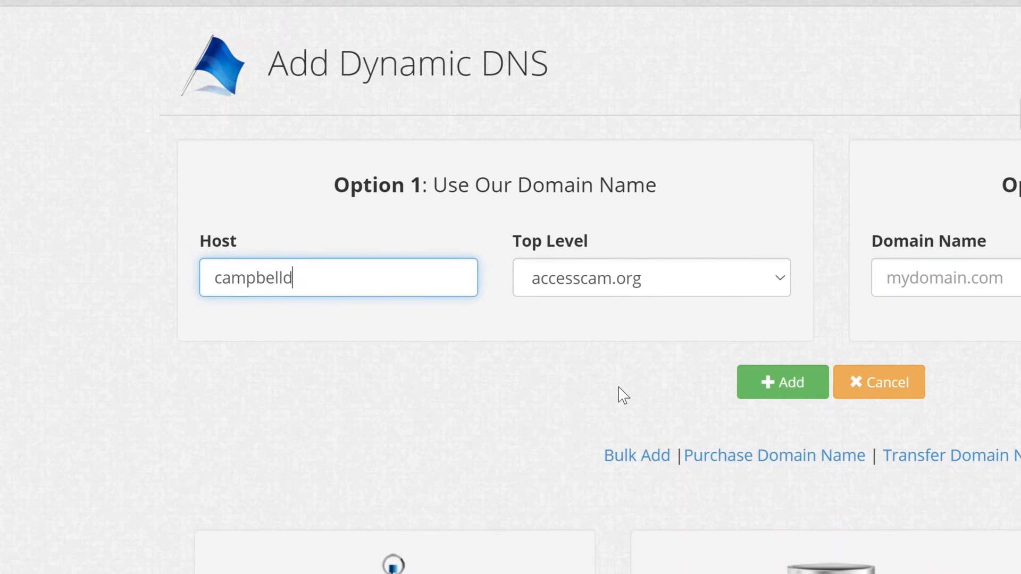
left_click(764, 290)
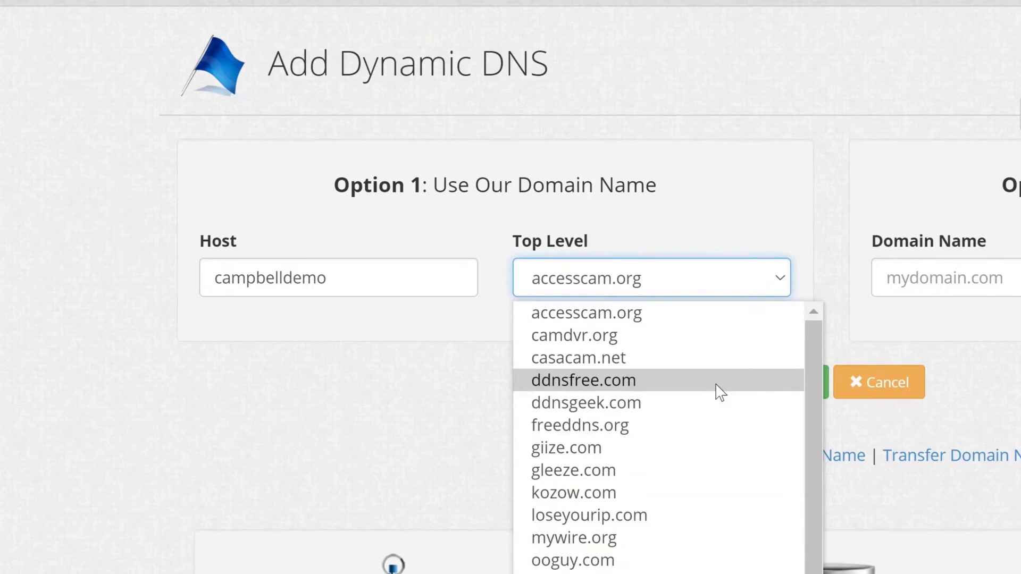
left_click(723, 381)
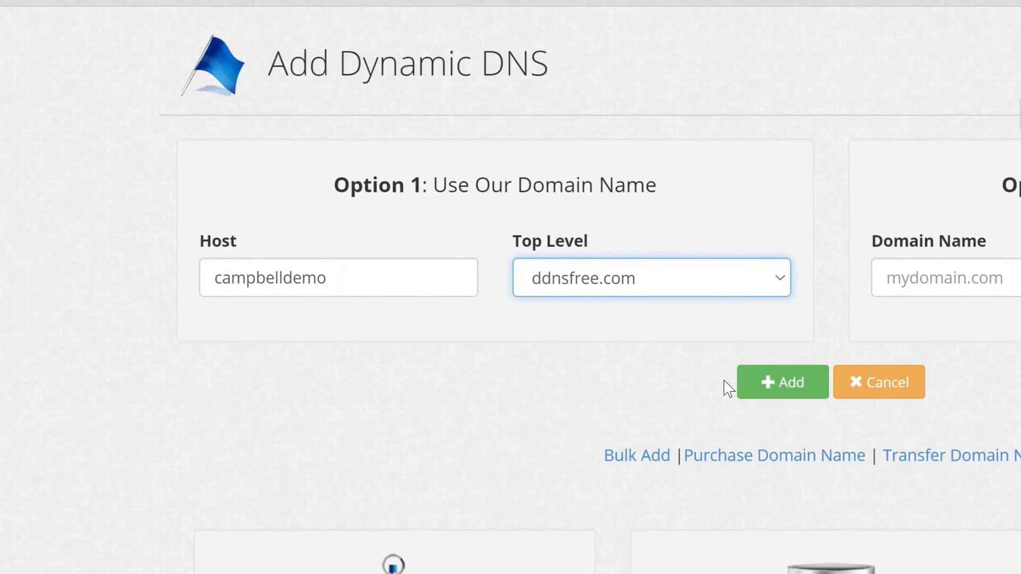
left_click(792, 387)
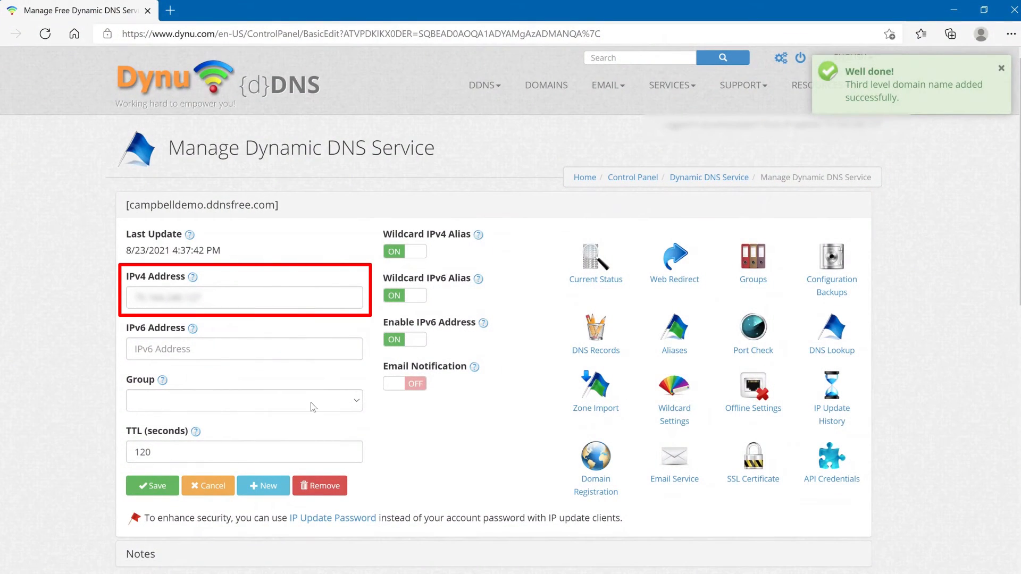
left_click(160, 486)
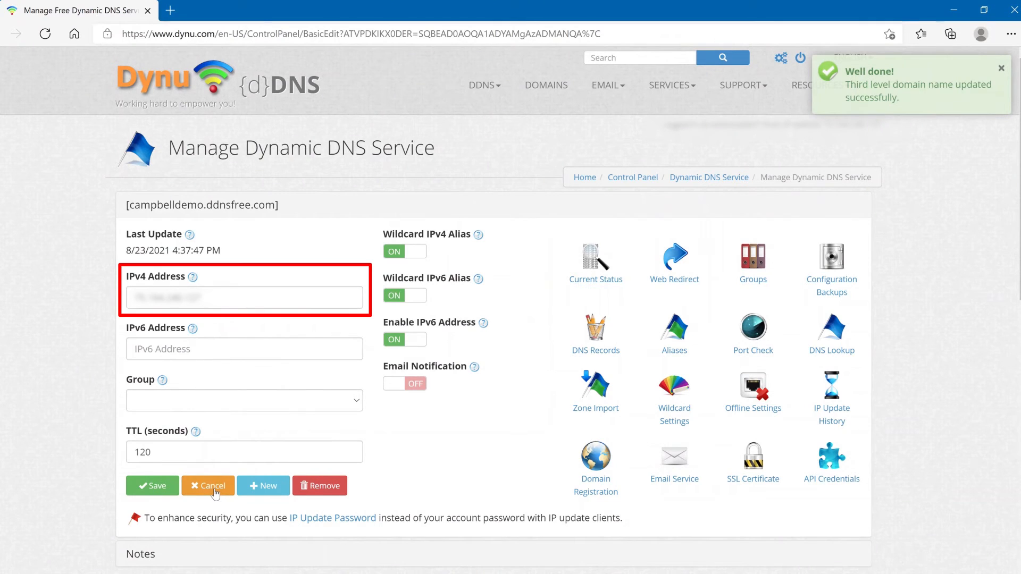
left_click(213, 487)
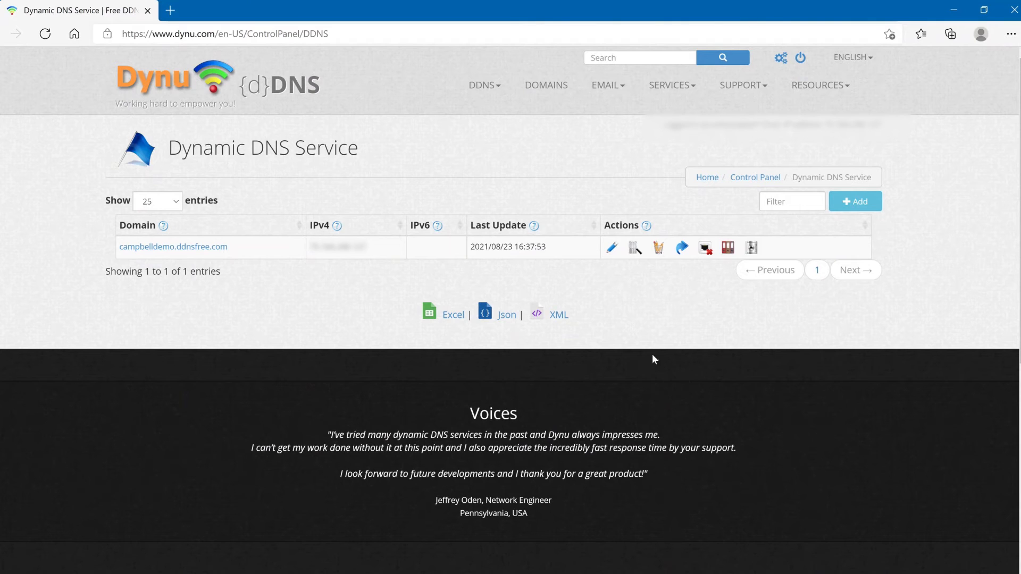
- Open the router admin page 192.168.0.1 in a new tab, log in, and enter Advanced Setup
left_click(170, 10)
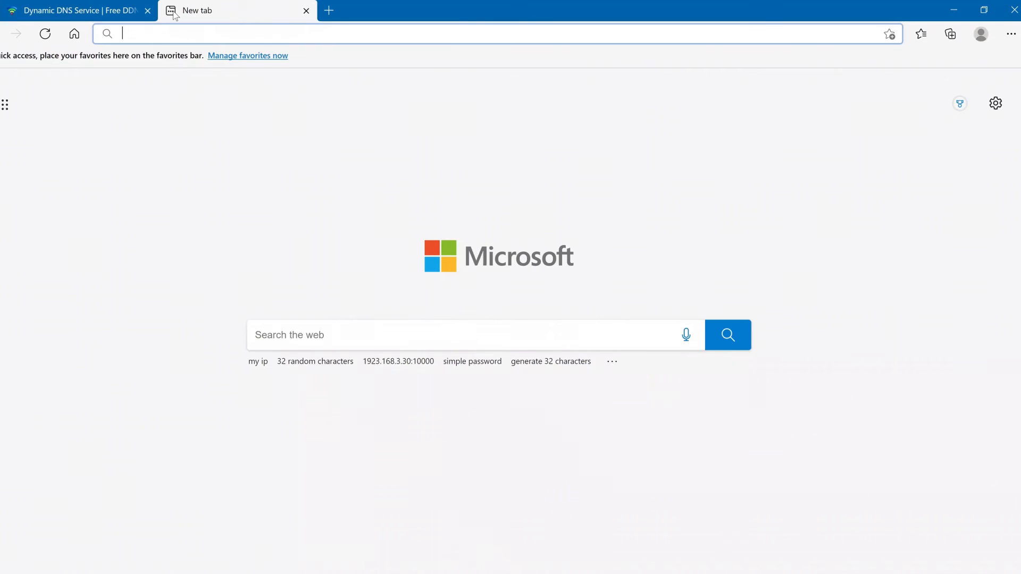
type("192.168.0.1")
key("Return")
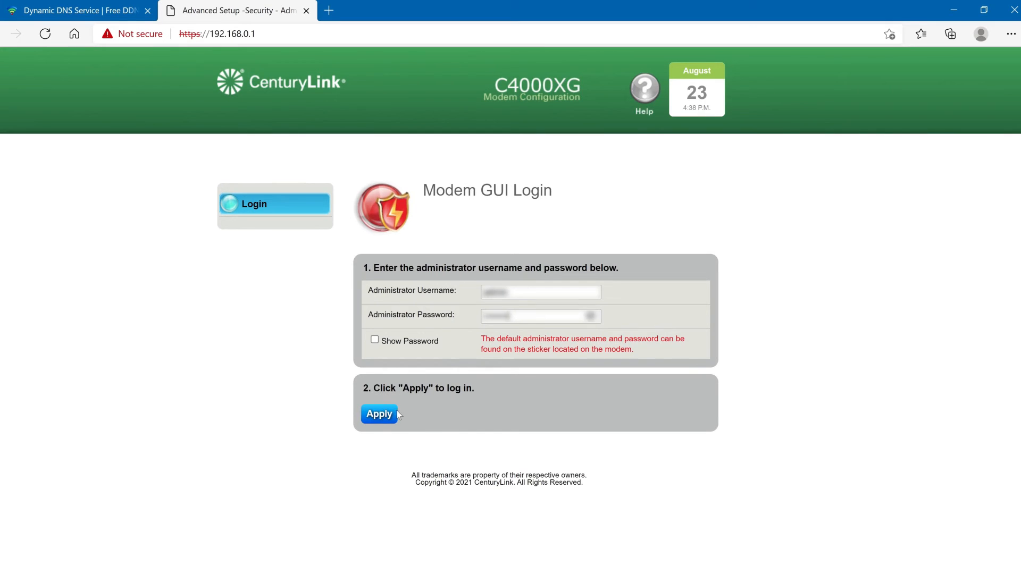
left_click(393, 414)
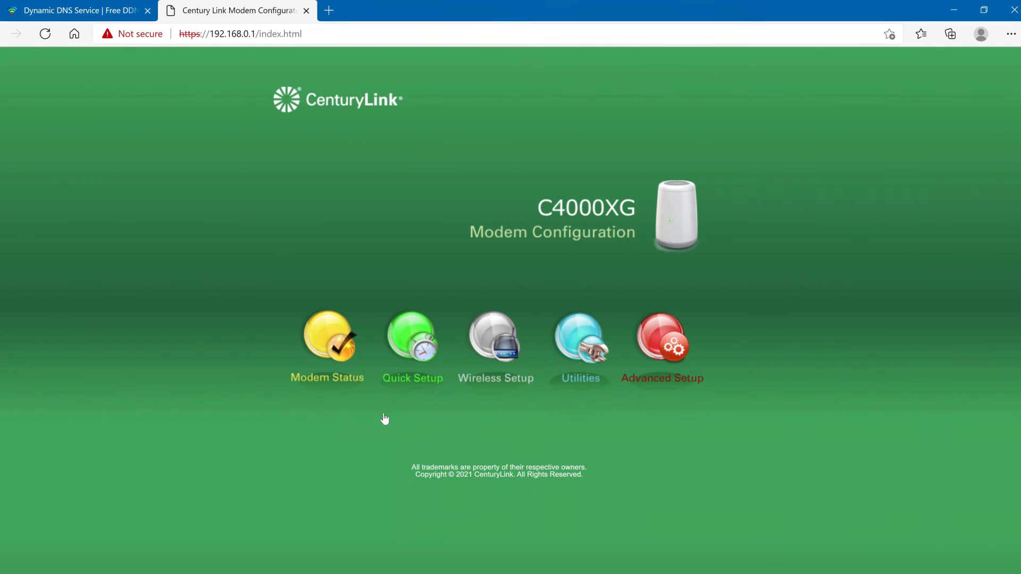
left_click(645, 338)
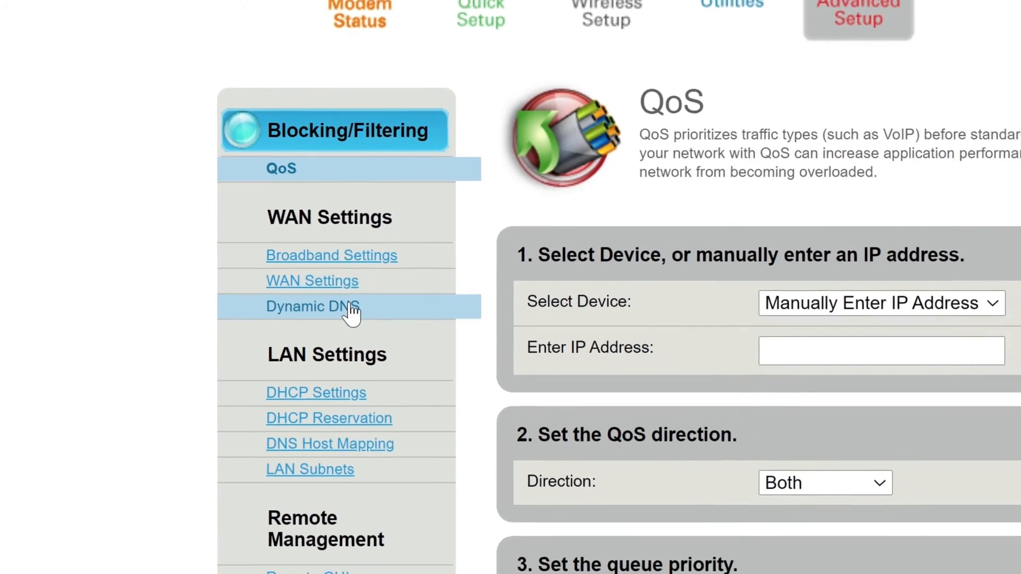
- Open the router's Dynamic DNS page and set the Dynamic DNS type to Custom
left_click(375, 322)
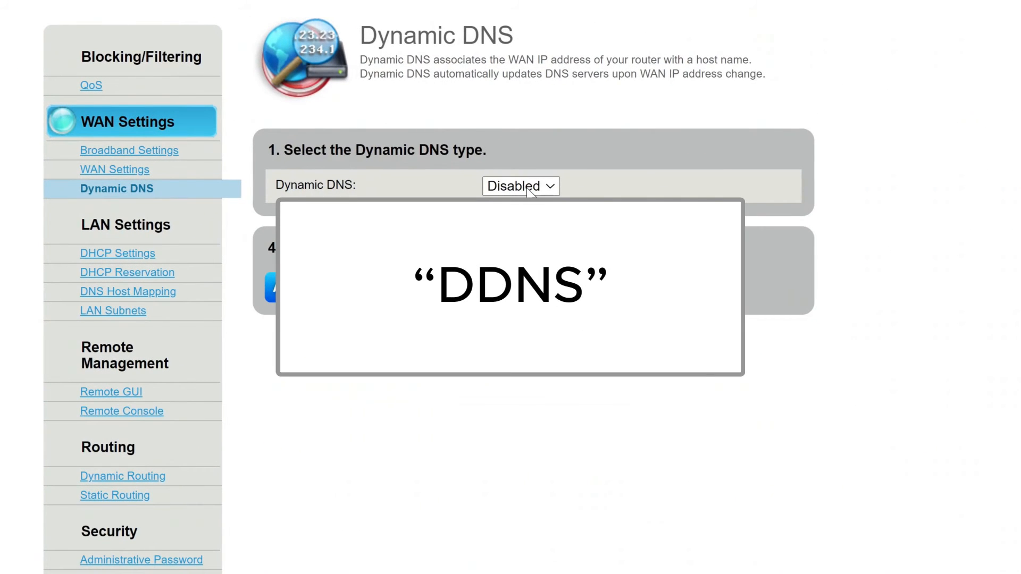
left_click(531, 187)
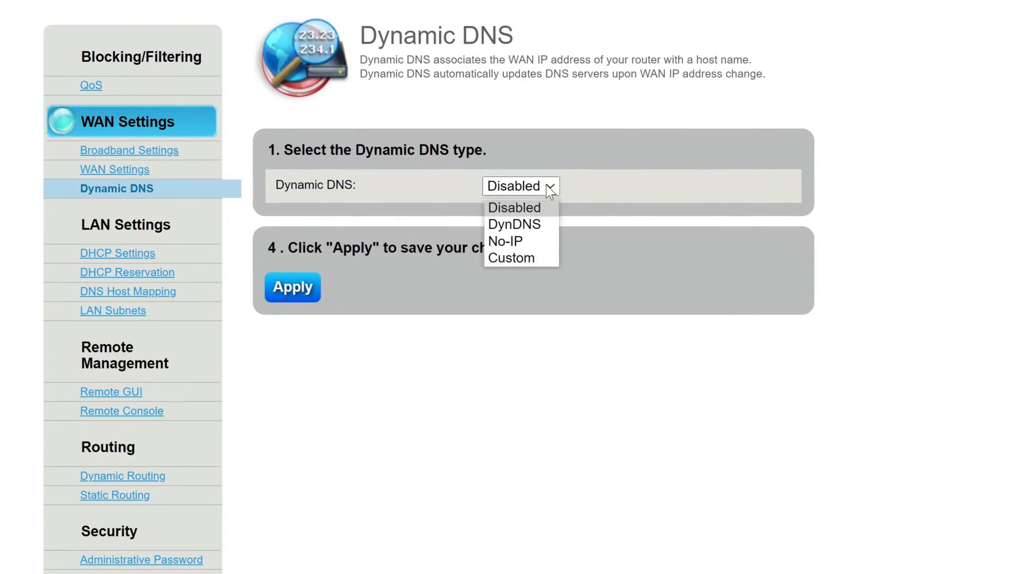
left_click(527, 259)
left_click(521, 283)
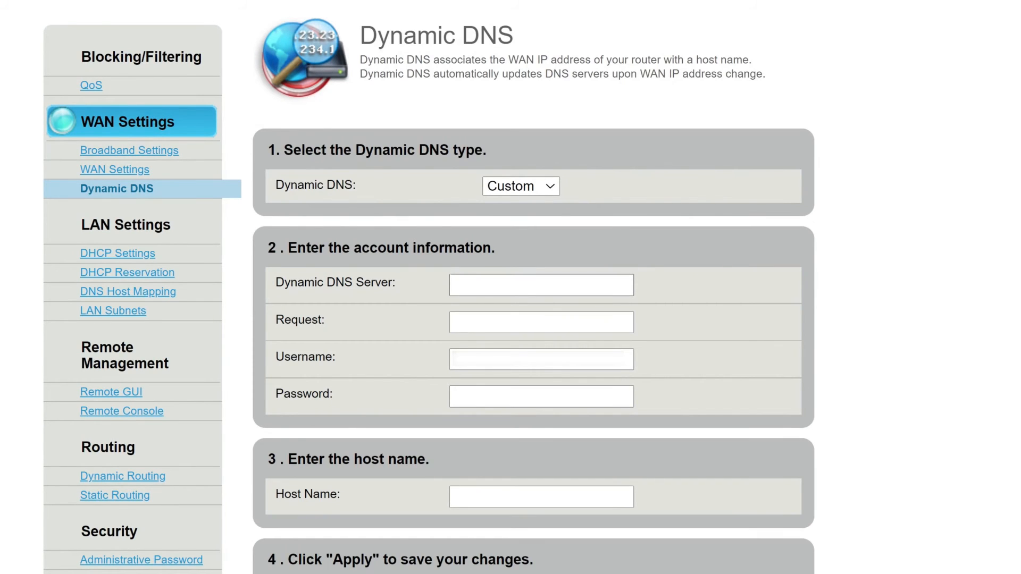
- Set the Dynamic DNS server to api.dynu.com and the request to /nic/update?
type("api.dyn")
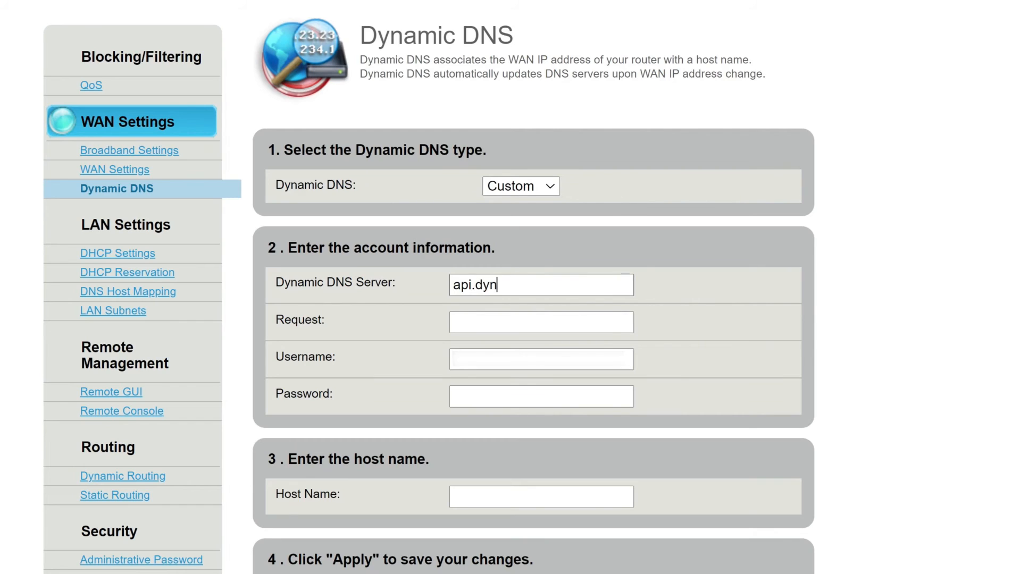
type("u.com")
key("Tab")
type("/nic/update?")
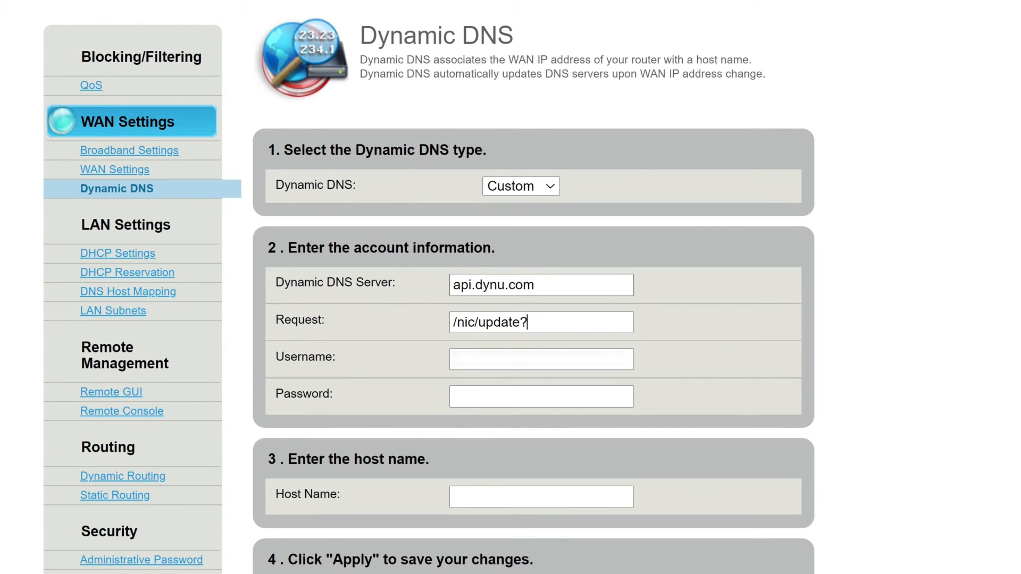
type("*************")
- Enter the Dynu account username in the Dynamic DNS username field
key("Tab")
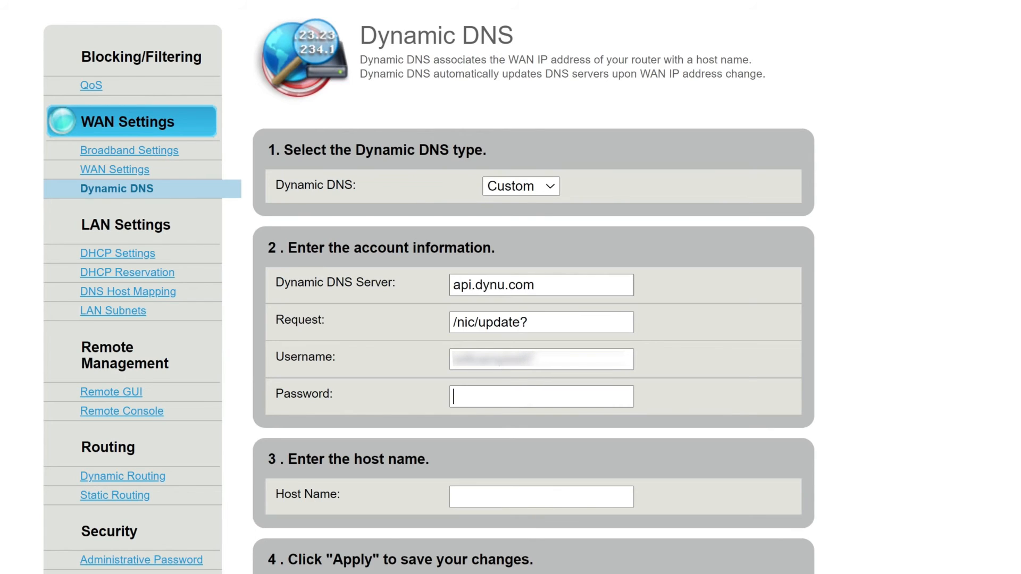
- Enter the Dynu account password in the Dynamic DNS password field
type("********")
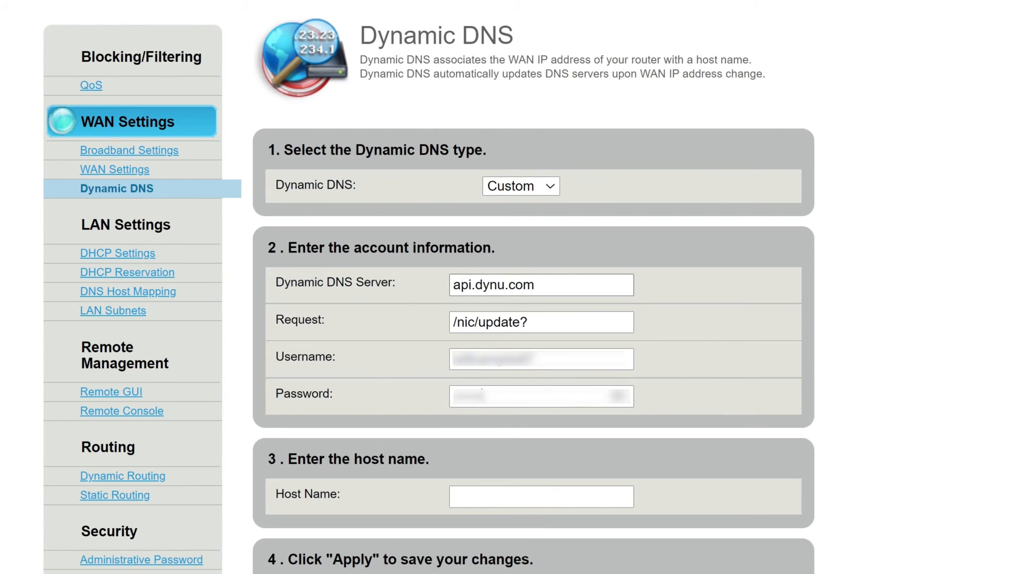
- Set the host name to campbelldemo.ddnsfree.com, apply the Dynamic DNS settings, and check the reporting table
scroll(943, 356, "down", 6)
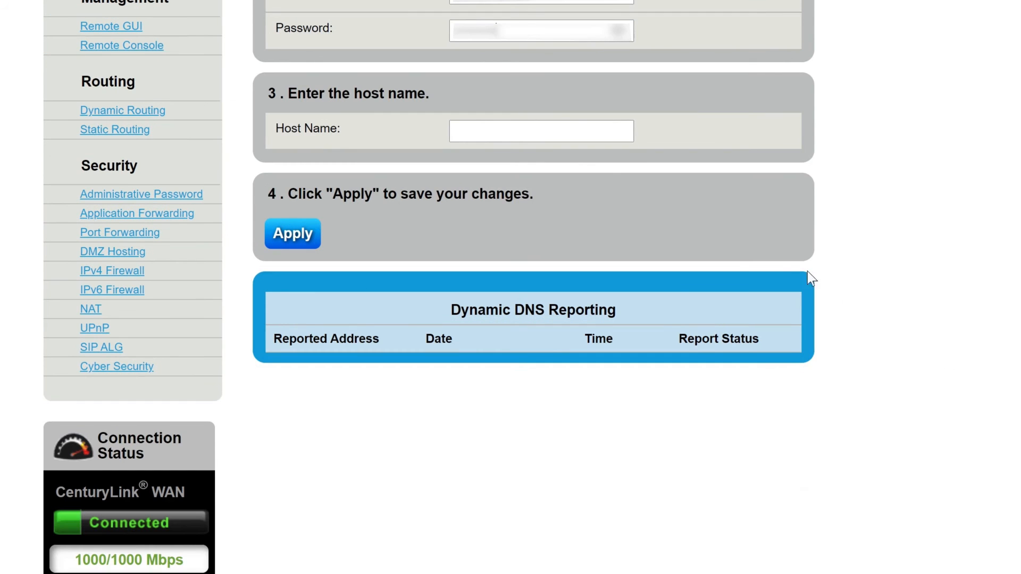
key("Tab")
type("c")
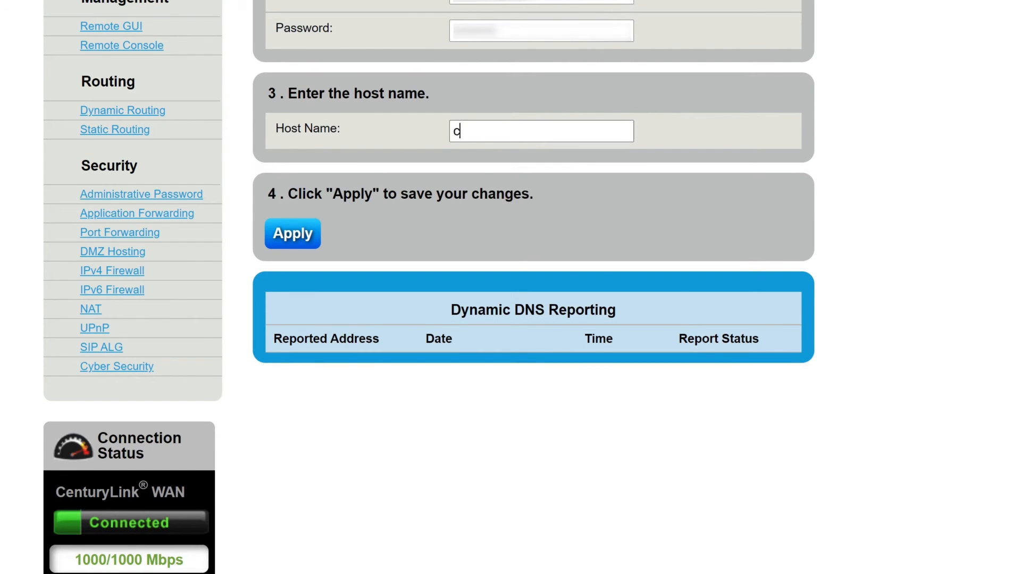
type("ampbelldemo.ddns")
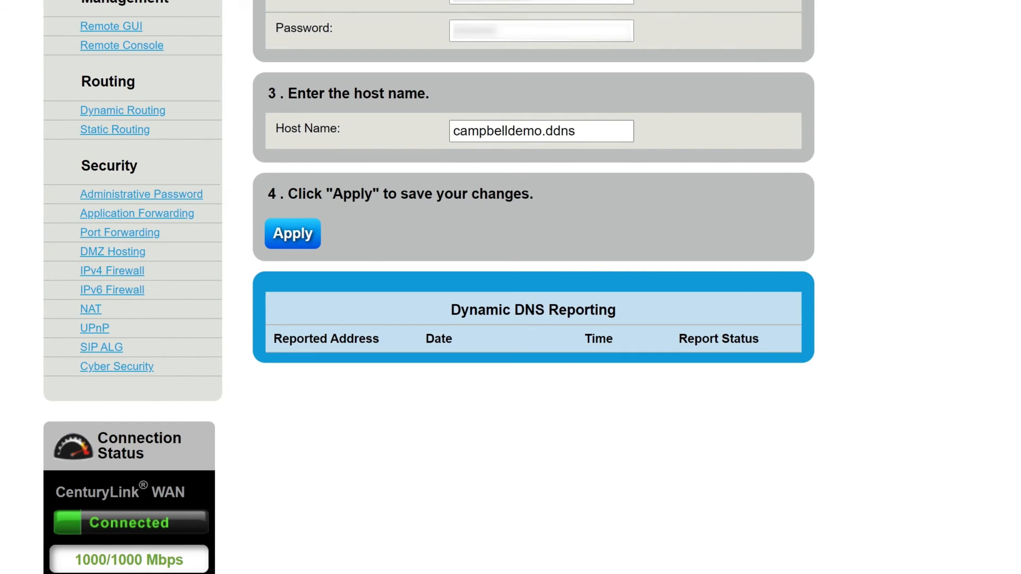
type("free.com")
left_click(298, 239)
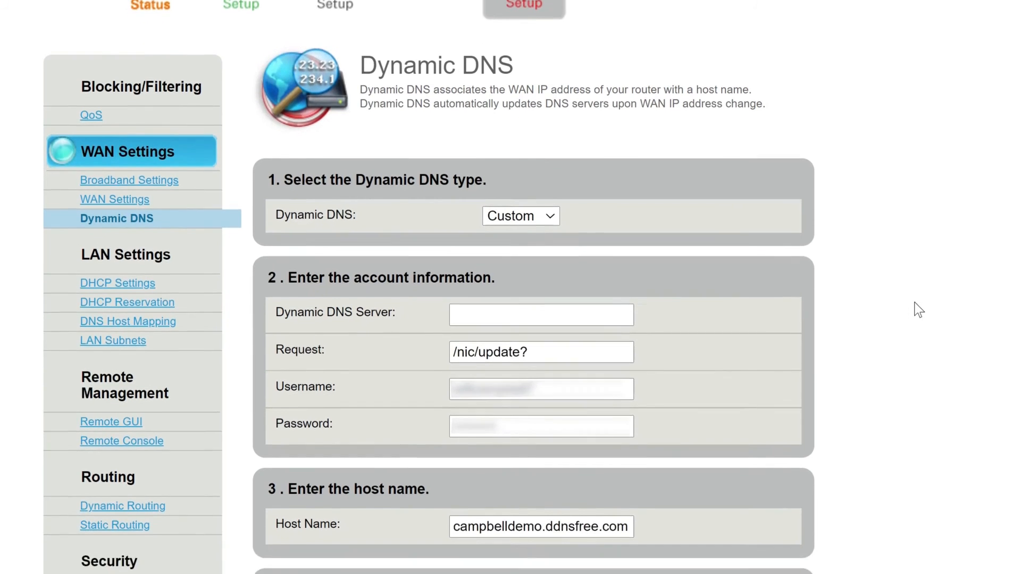
scroll(917, 246, "down", 5)
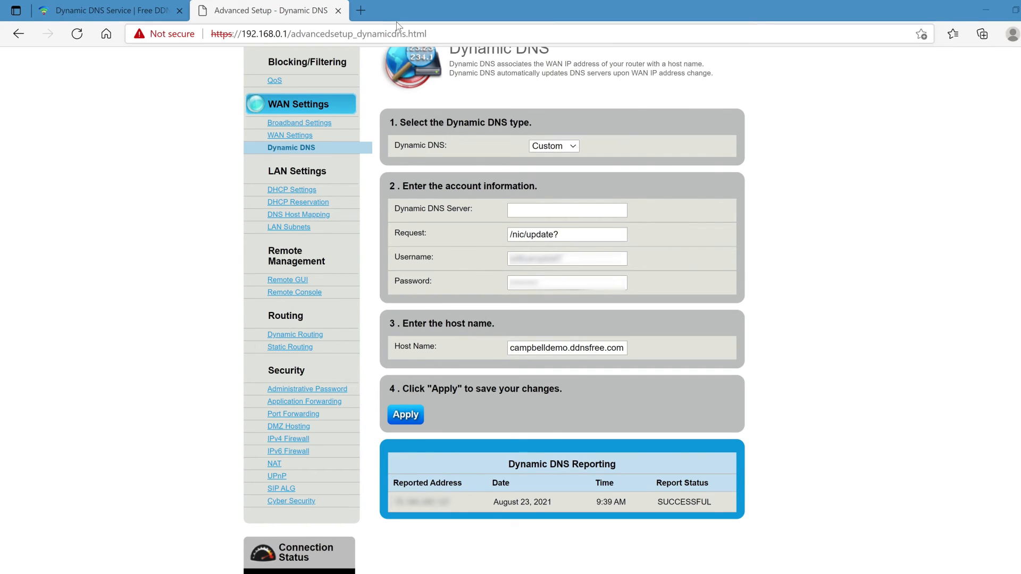
- Open campbelldemo.ddnsfree.com in a new browser tab to test the published site
left_click(360, 10)
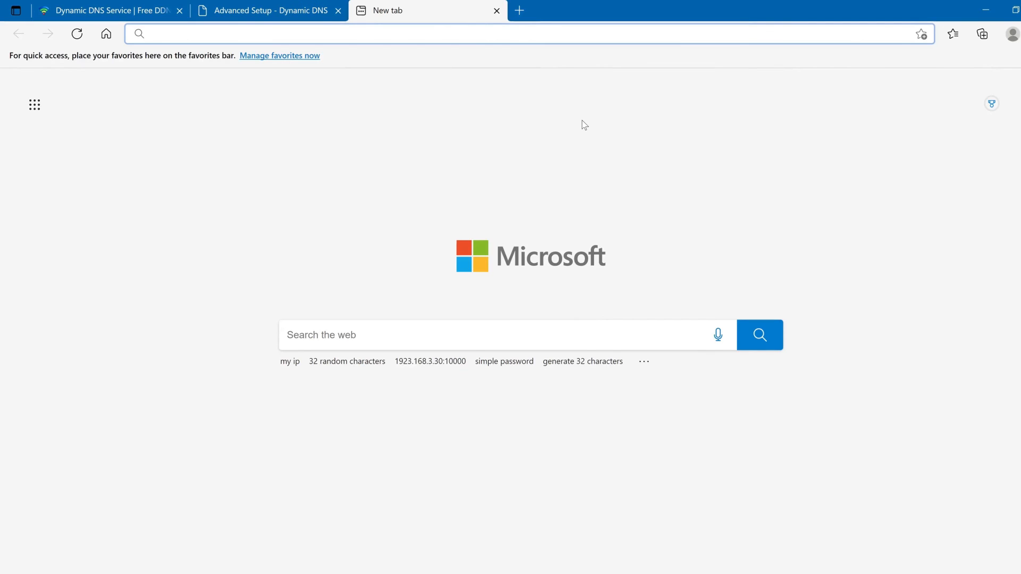
type("campbelldemo.d")
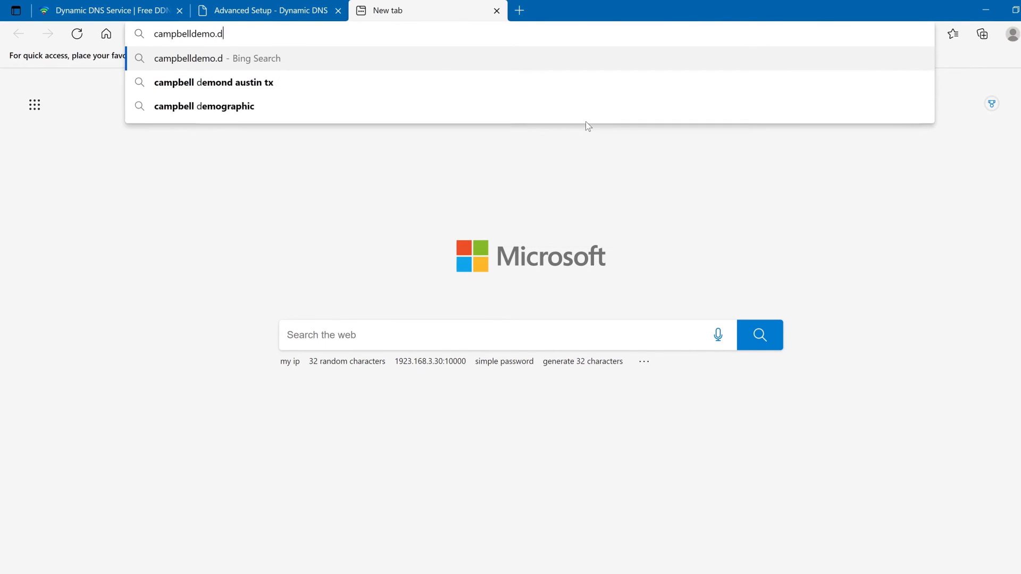
type("dnsfree.com")
key("Return")
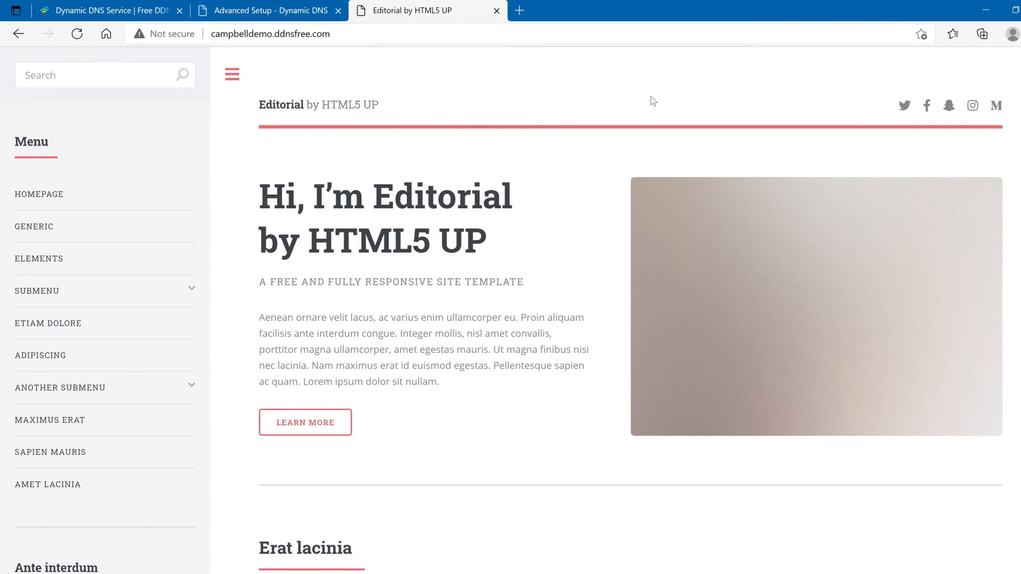
- Minimize the browser and shut down the running LAMP virtual machine with ACPI Shutdown
left_click(986, 10)
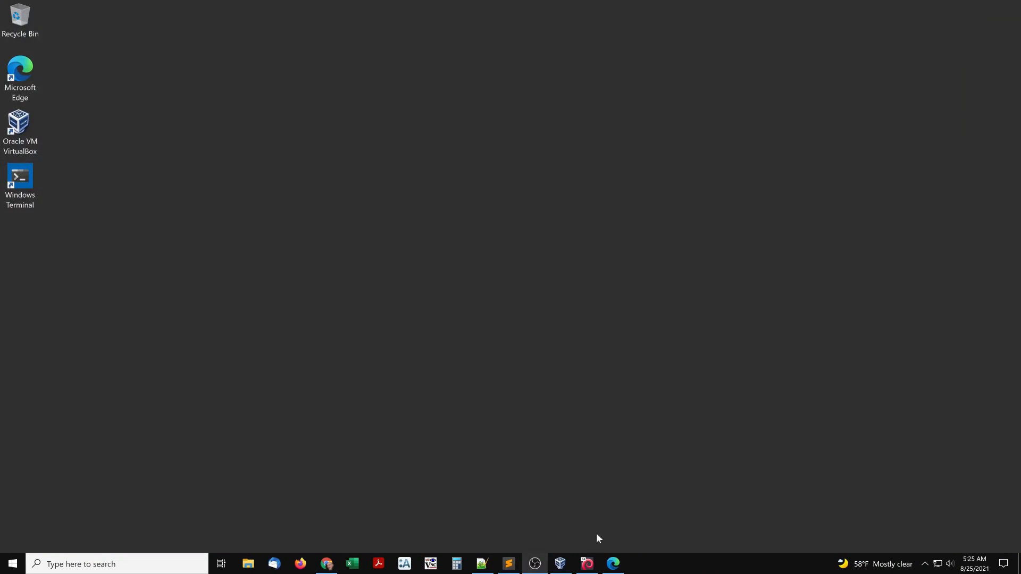
left_click(588, 564)
left_click(243, 35)
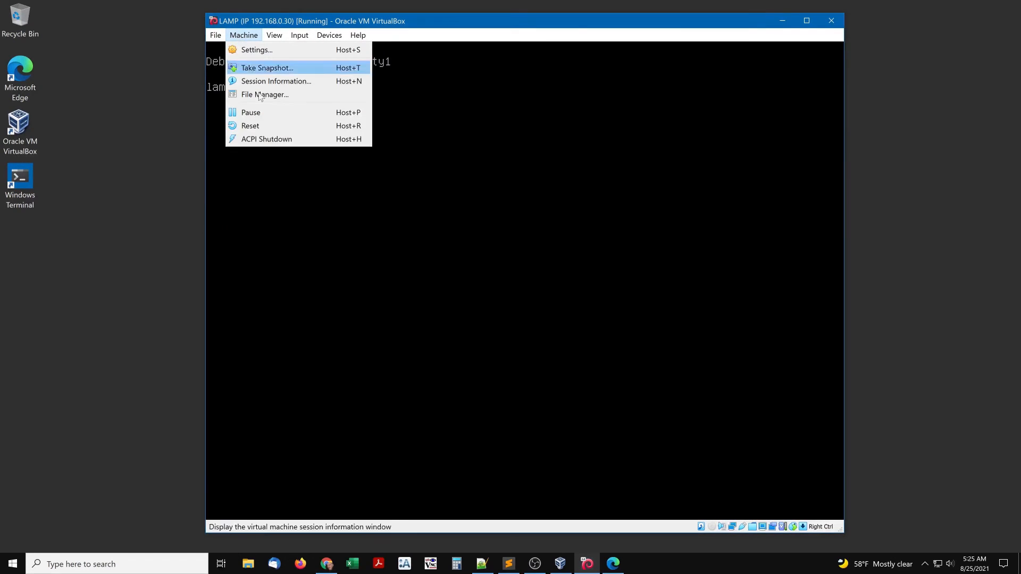
left_click(250, 141)
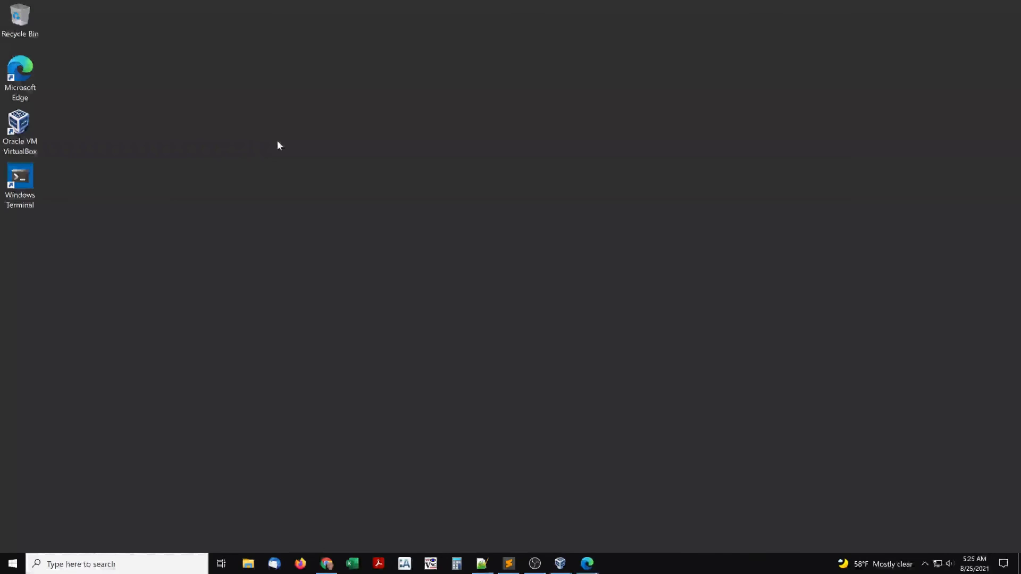
- Delete the LAMP VM's IP 192.168.0.30 and Stable snapshots in VirtualBox Manager
left_click(561, 564)
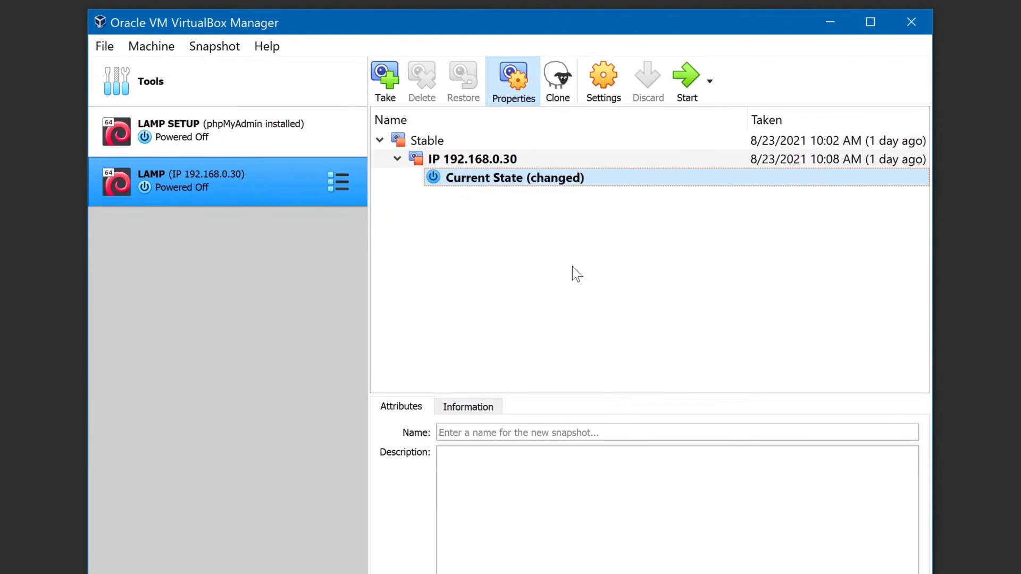
left_click(519, 163)
left_click(430, 85)
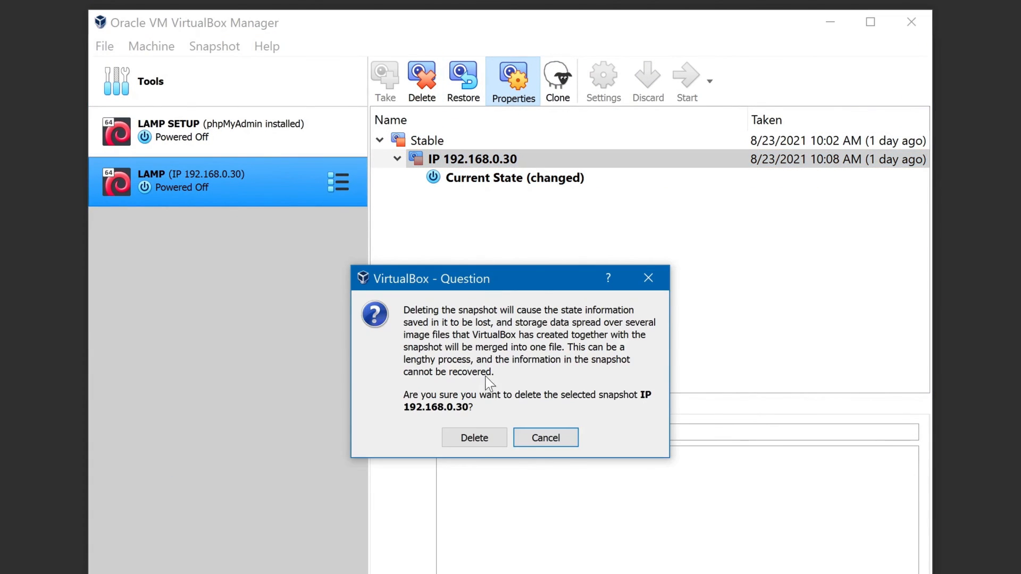
left_click(472, 436)
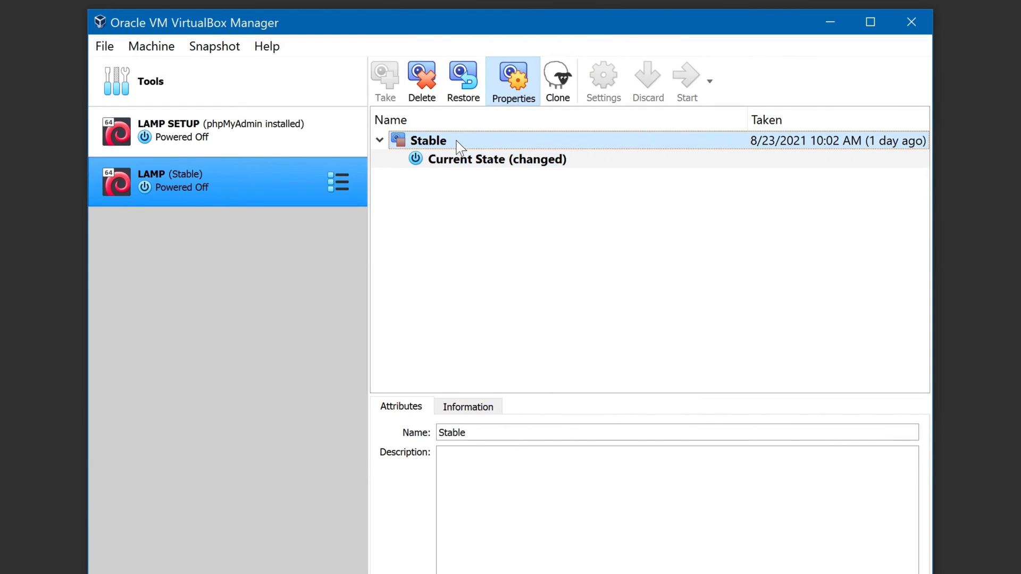
left_click(429, 75)
left_click(471, 439)
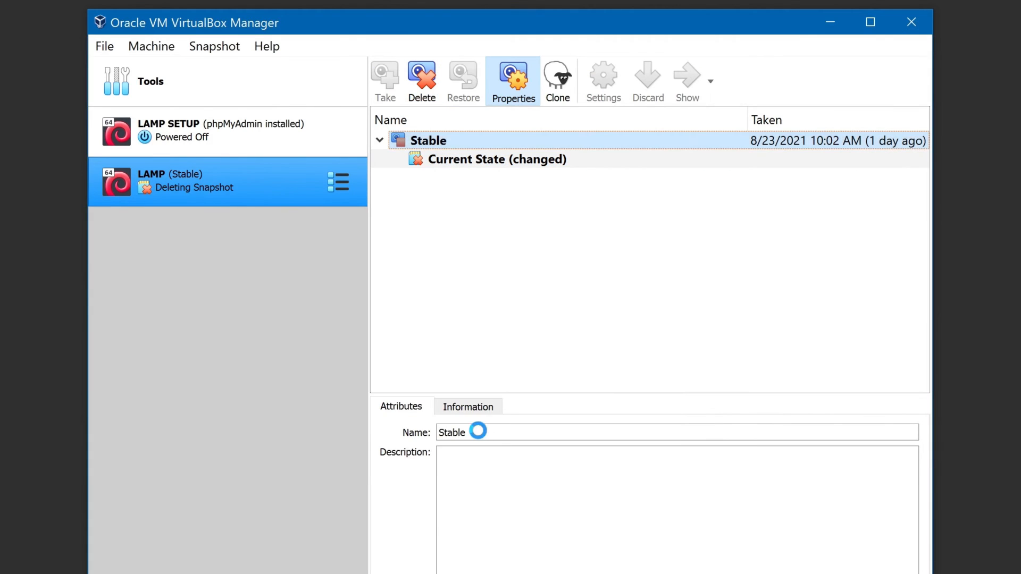
- Take a new snapshot of the LAMP VM named Stable
left_click(385, 74)
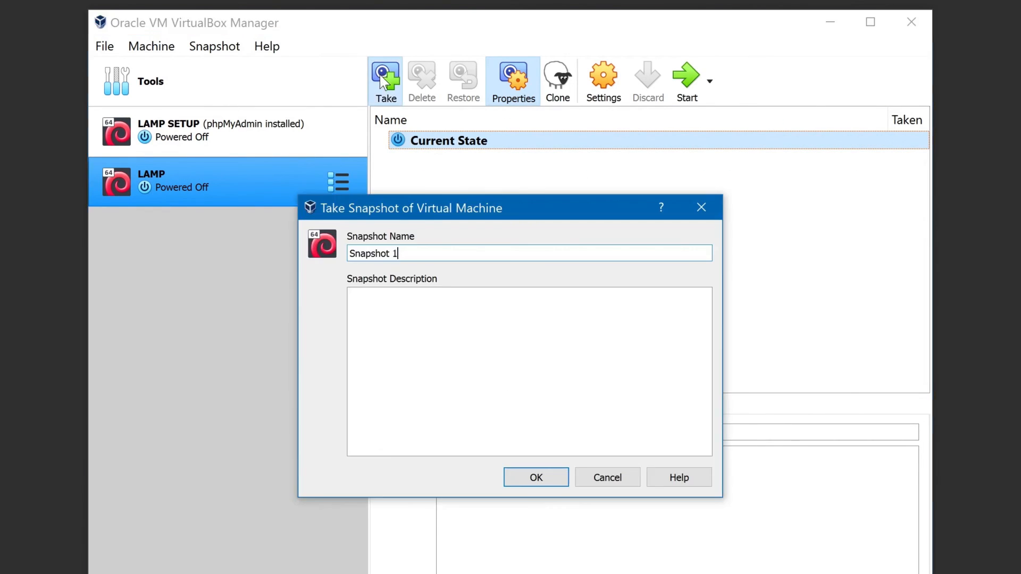
left_click_drag(409, 253, 324, 255)
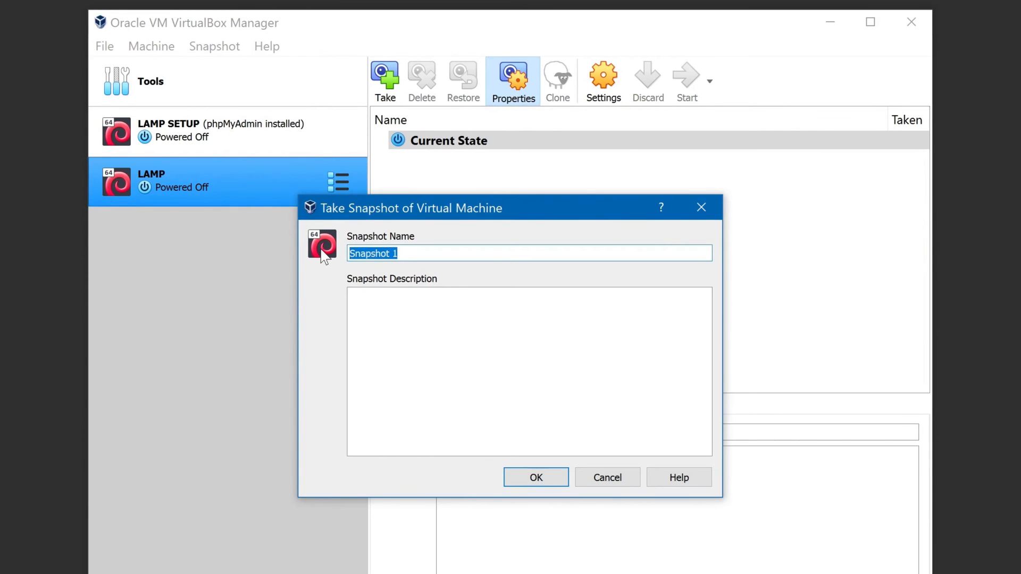
type("Stable")
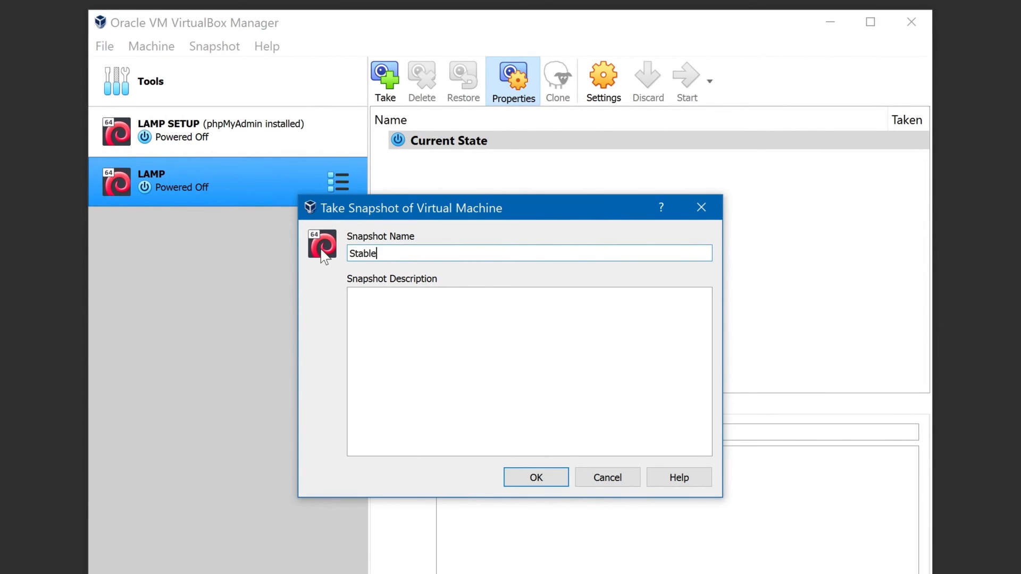
left_click(529, 477)
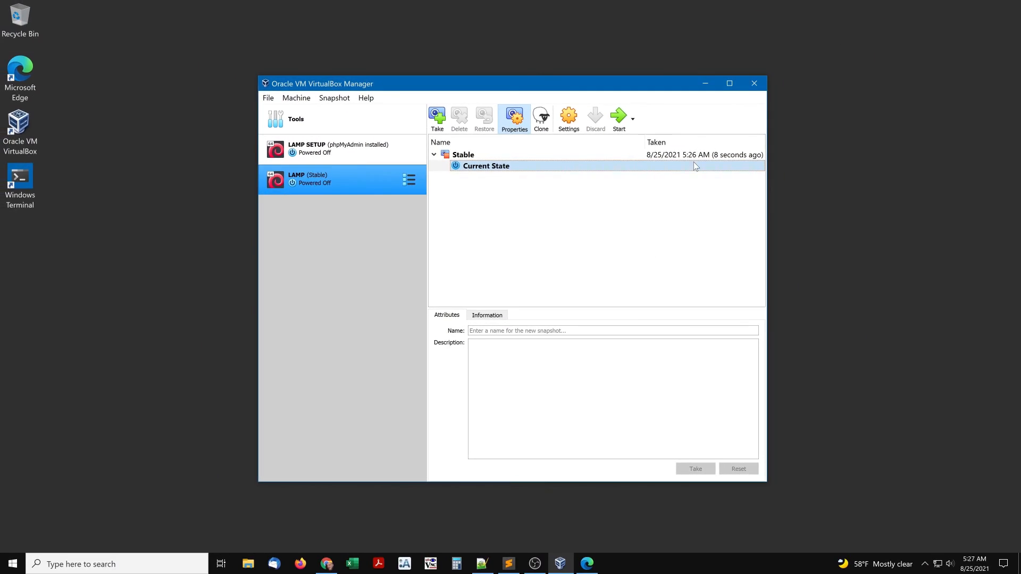
- Minimize VirtualBox Manager and check the LAMP VM folder's size in its properties
left_click(705, 84)
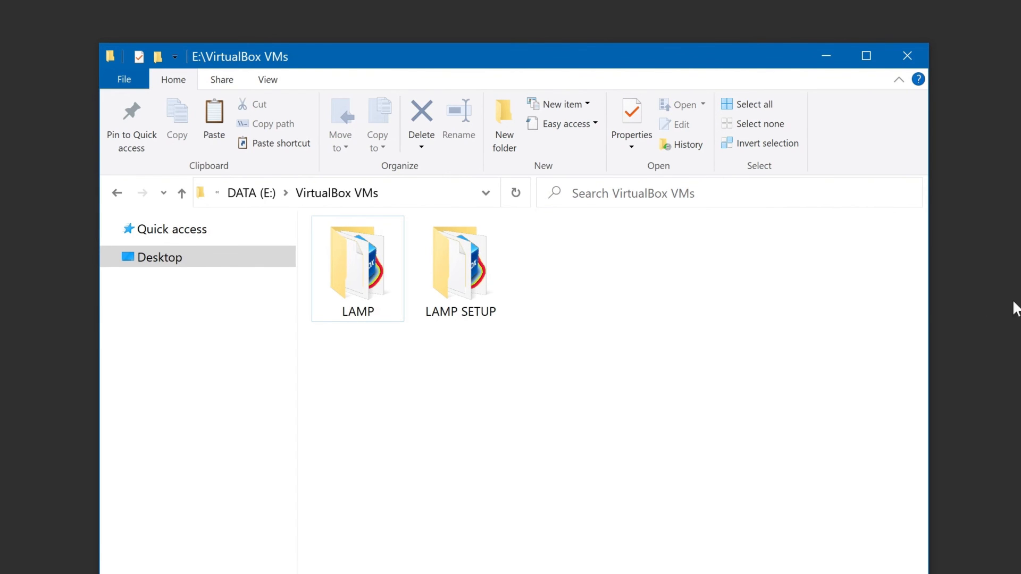
right_click(348, 264)
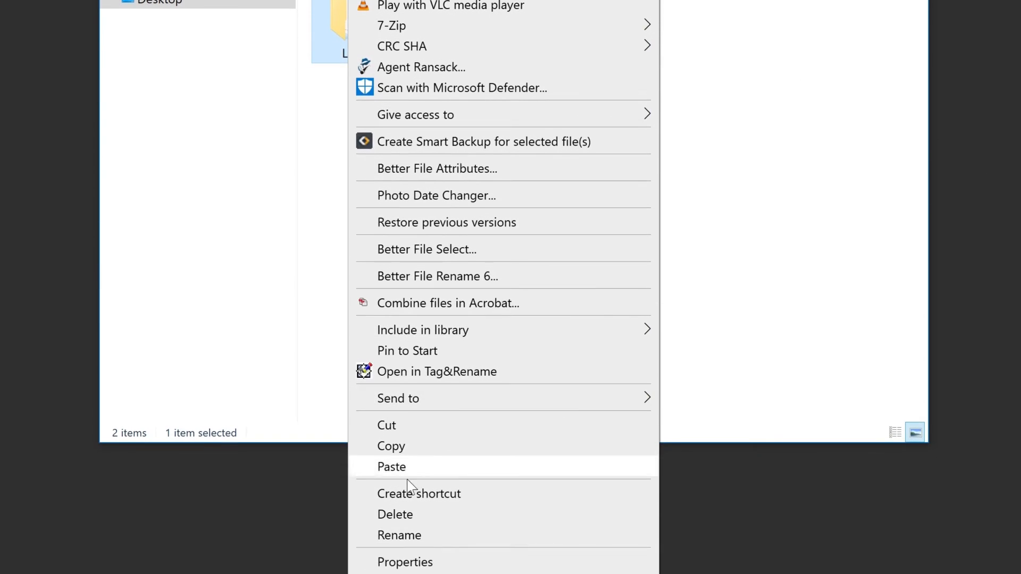
left_click(467, 562)
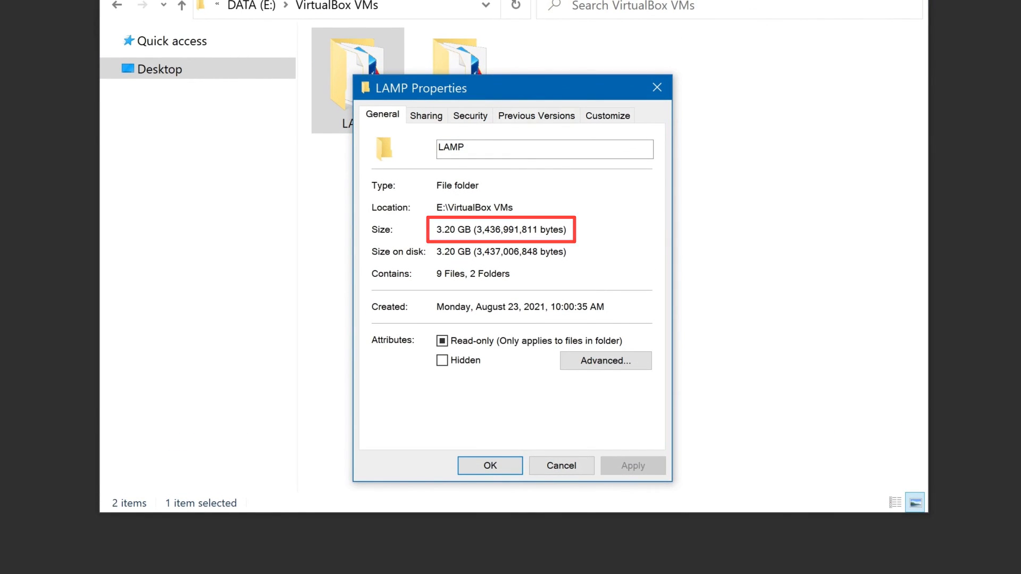
left_click(569, 464)
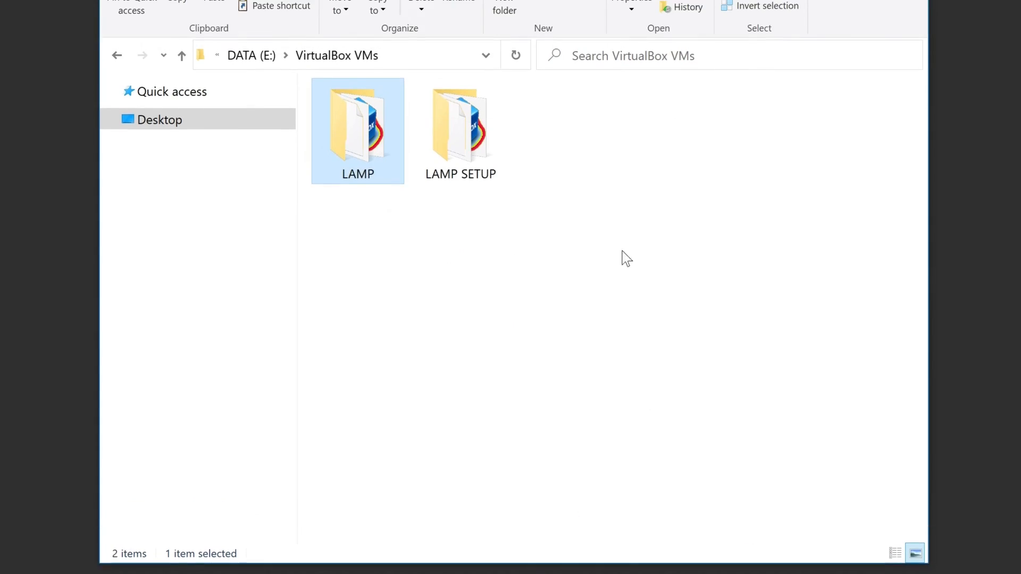
- Create a new folder named BACKUP in the VirtualBox VMs folder
left_click(501, 120)
type("BACKUP")
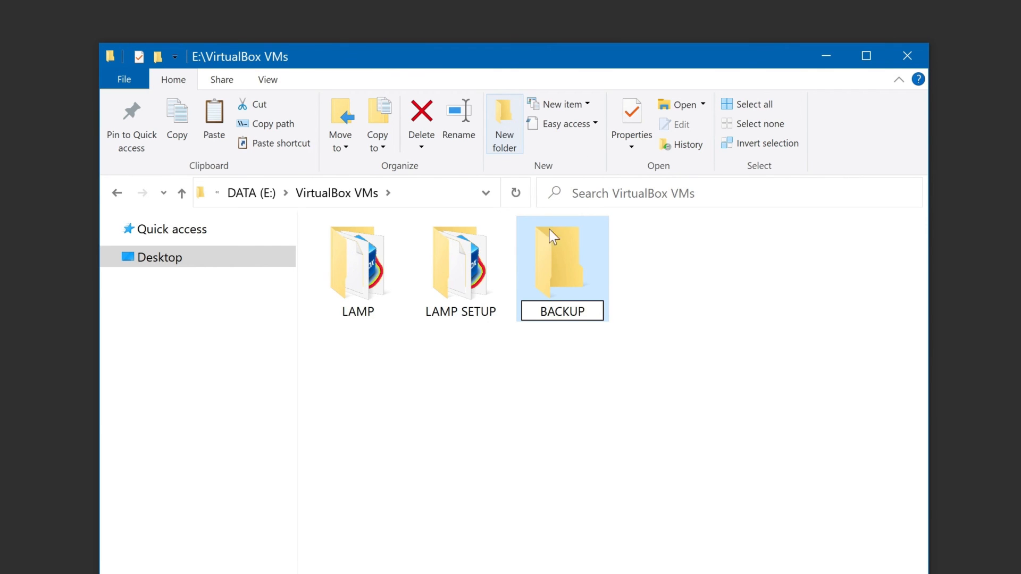
left_click(516, 390)
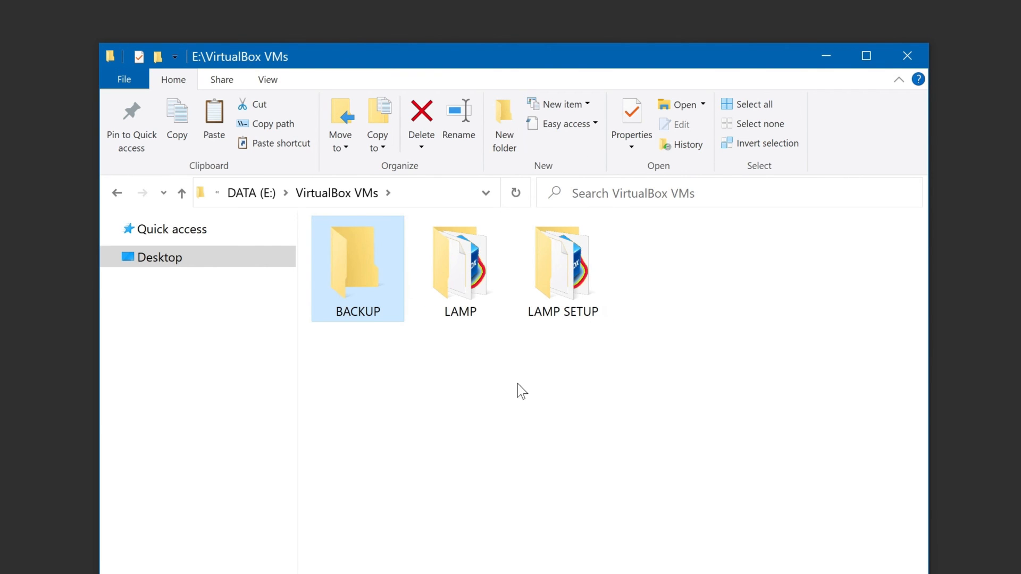
- Move the LAMP VM folder into the BACKUP folder and open it
left_click(472, 272)
left_click_drag(472, 273, 359, 268)
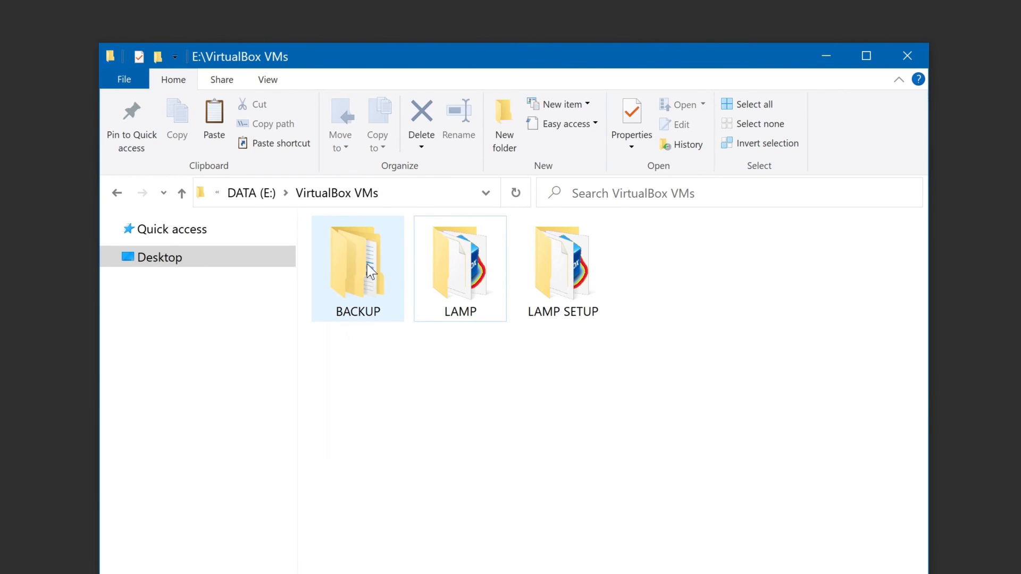
double_click(370, 271)
double_click(371, 271)
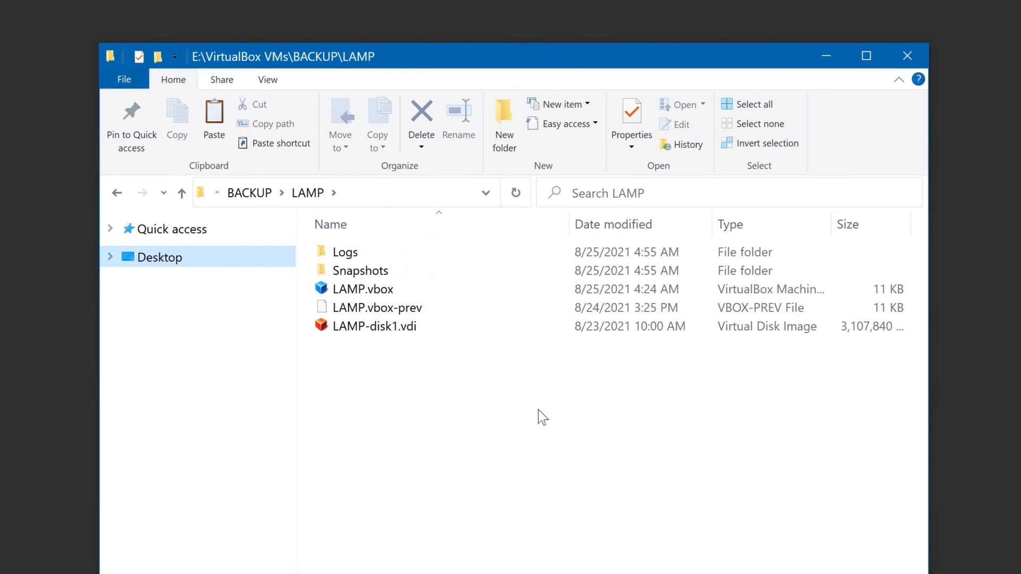